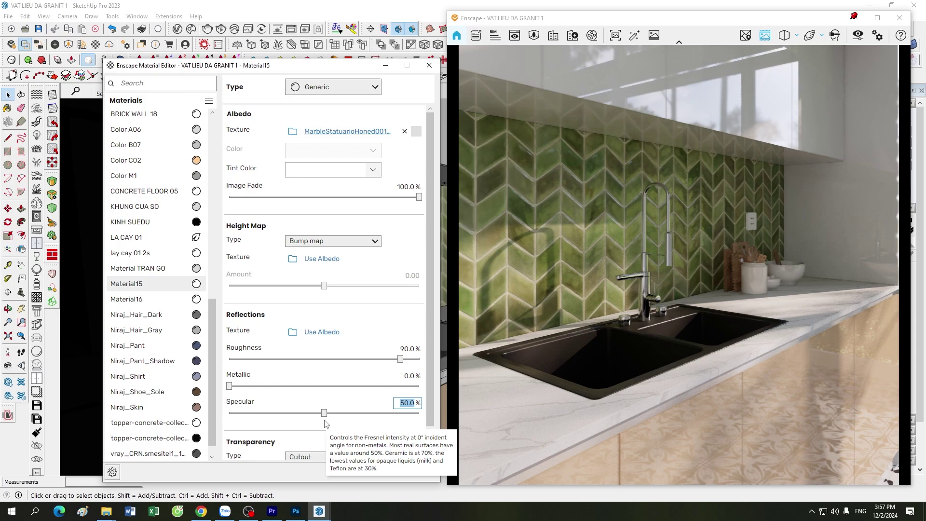
# Step: Deselect the Specular field and nudge the Material15 editor window slightly aside
pyautogui.click(438, 323)
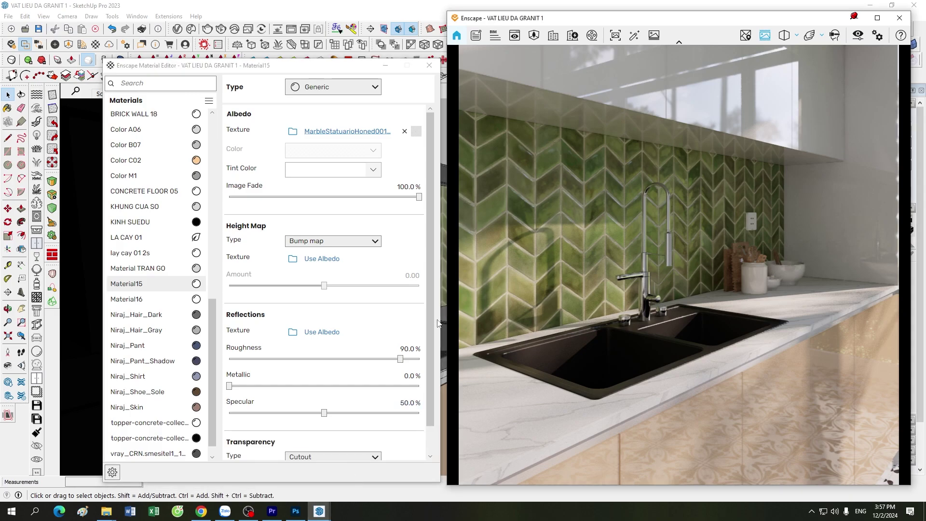
pyautogui.moveTo(360, 75); pyautogui.dragTo(364, 79)
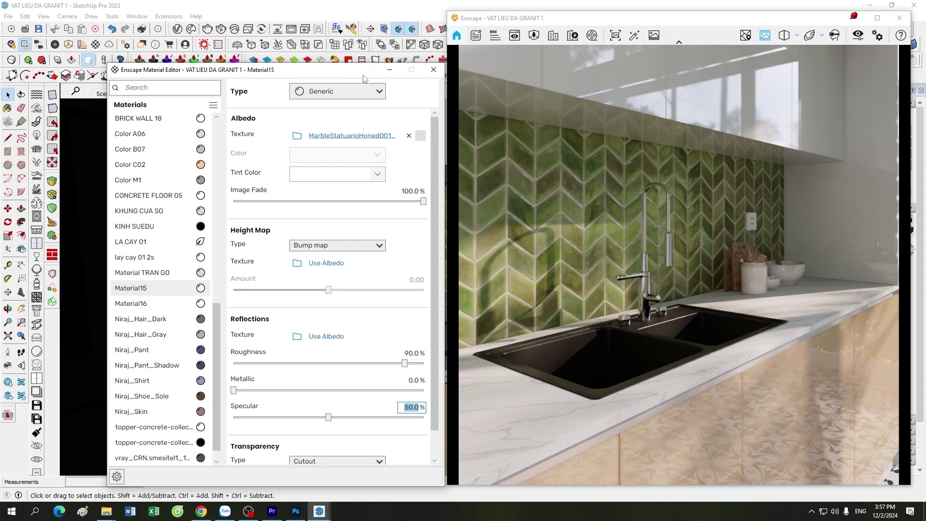
# Step: Minimize the editor, review the seven marble maps in DA GRANIT\3, then return to SketchUp
pyautogui.click(385, 72)
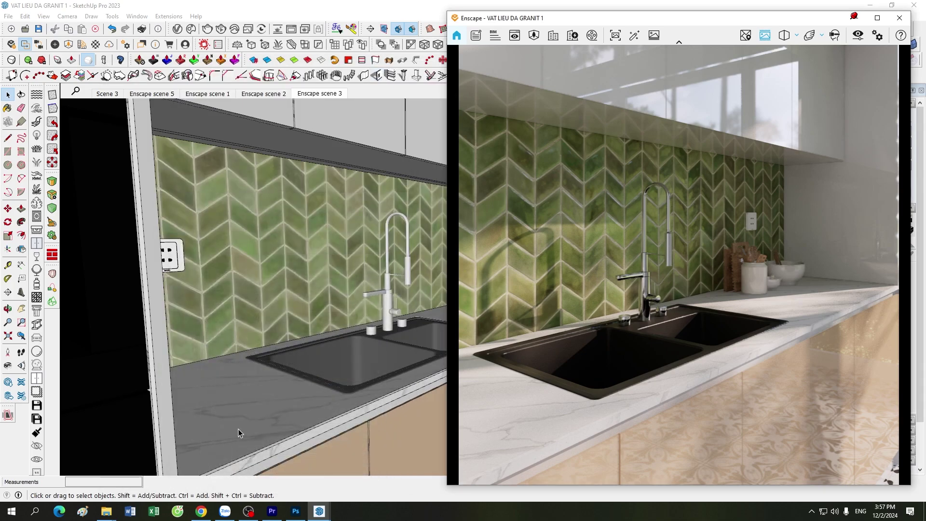
pyautogui.click(71, 484)
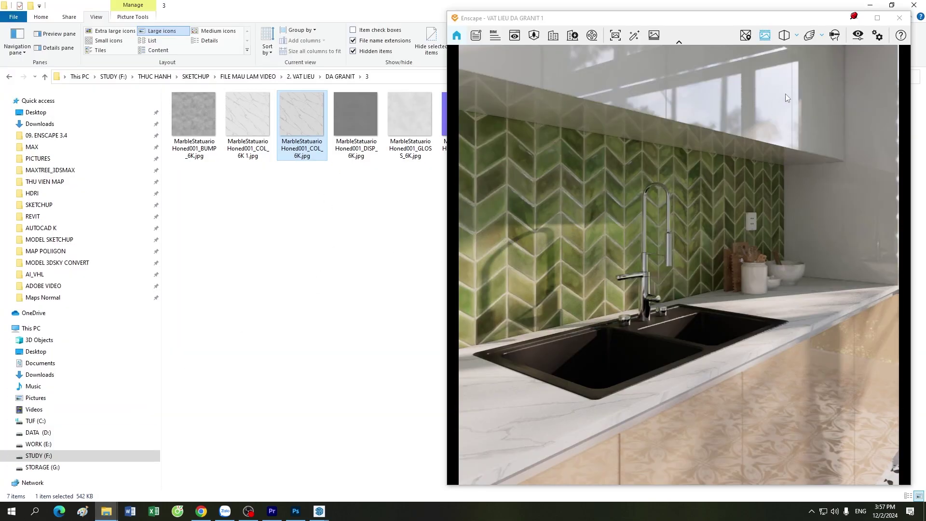
pyautogui.click(855, 18)
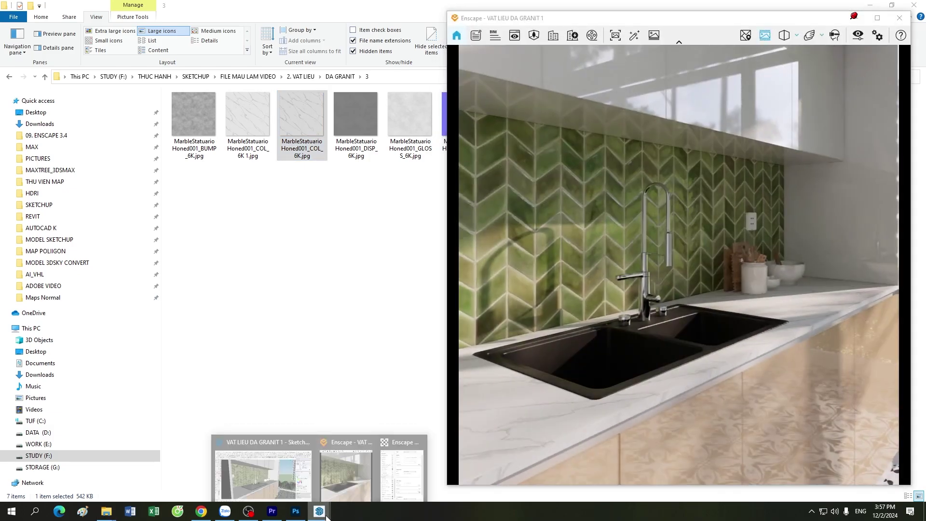
pyautogui.click(291, 484)
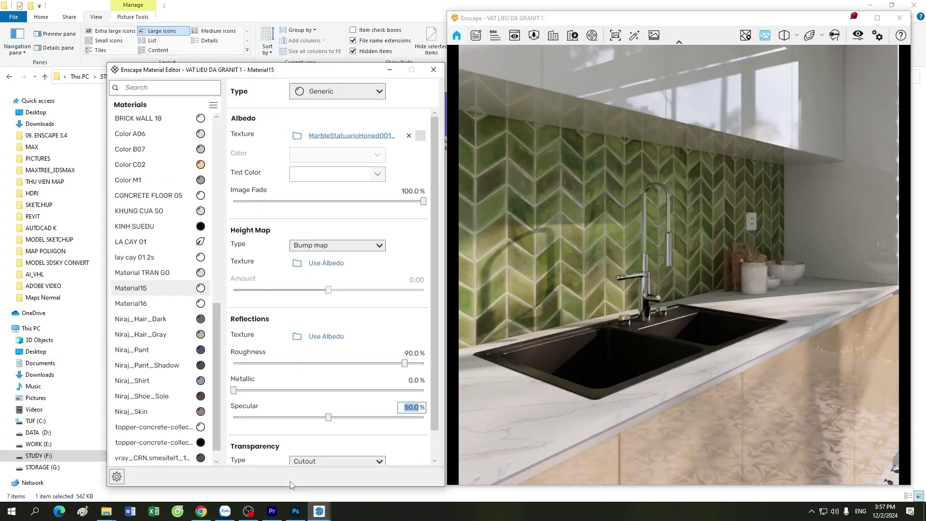
# Step: Confirm Material15's albedo texture is 0.700 m wide and high, then minimize the editor
pyautogui.click(366, 497)
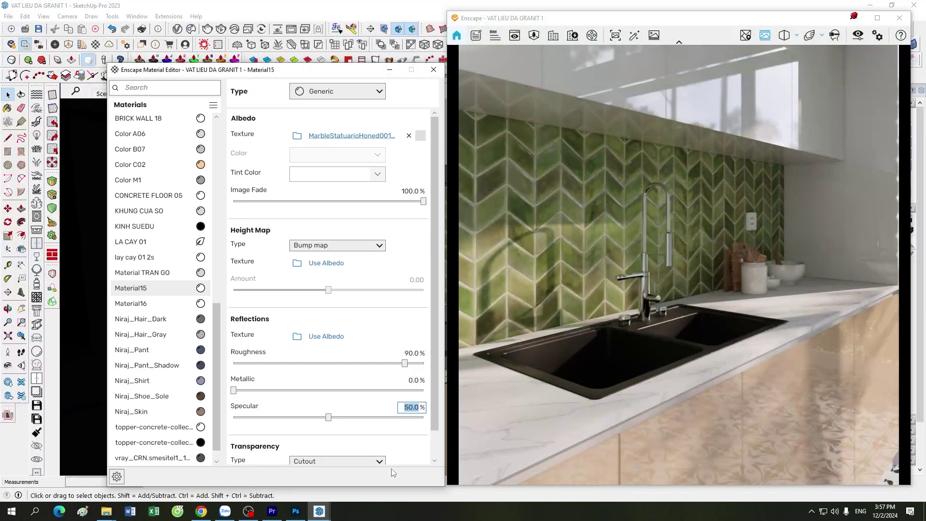
pyautogui.click(419, 138)
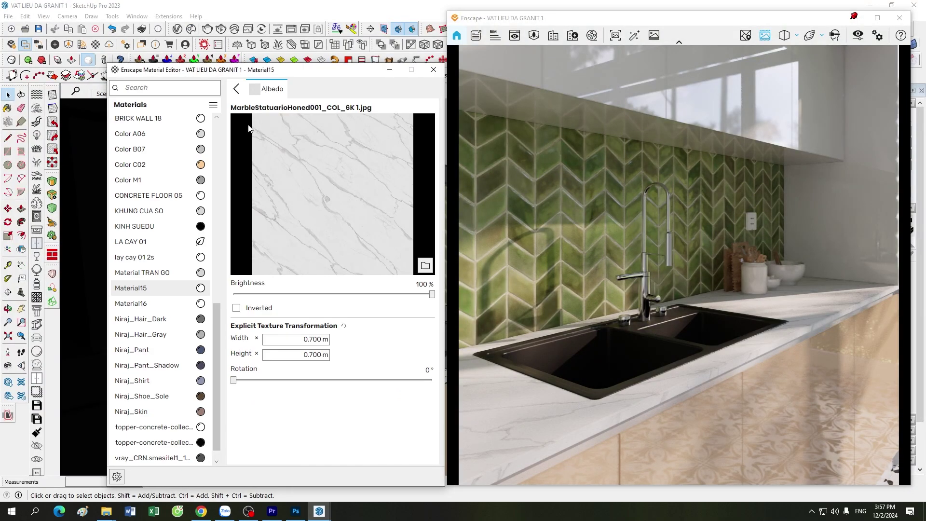
pyautogui.click(237, 92)
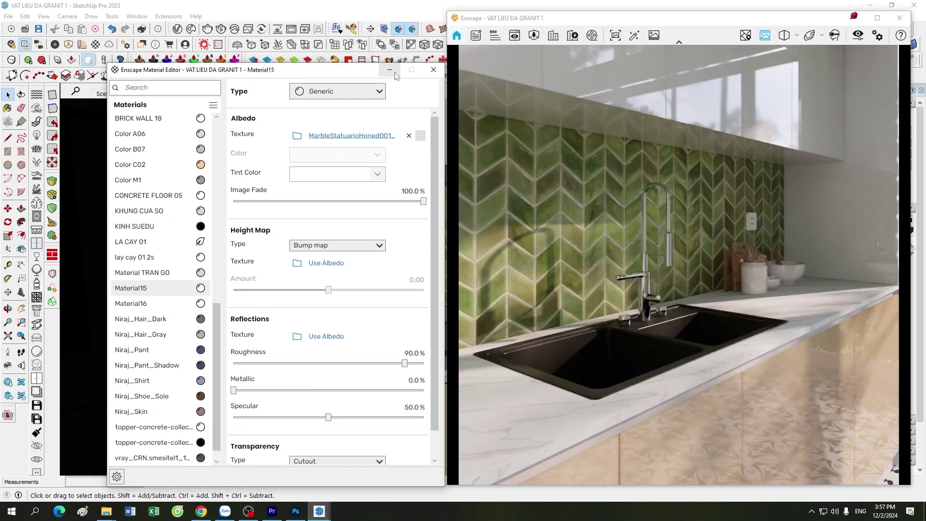
pyautogui.click(393, 72)
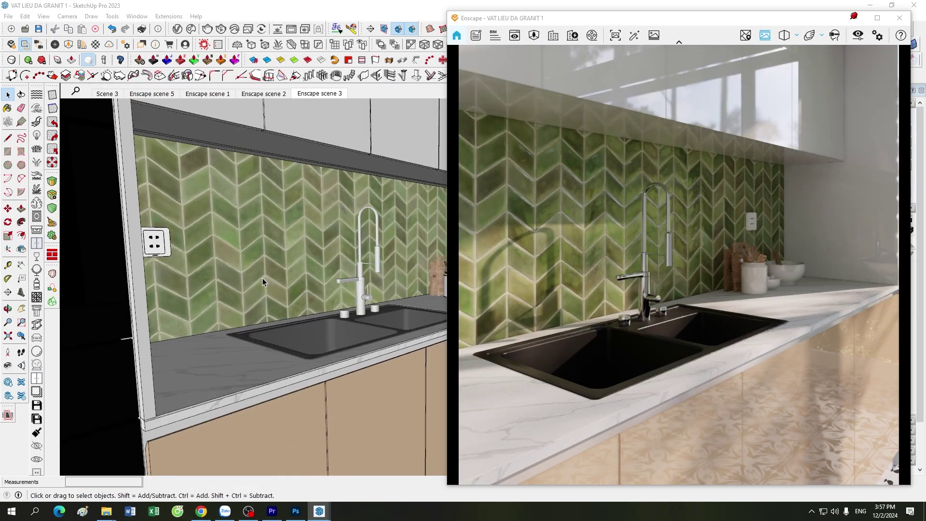
# Step: Orbit and zoom around the sink to inspect the marble countertop and backsplash
pyautogui.moveTo(263, 278)
pyautogui.mouseDown(button='middle')
pyautogui.moveTo(280, 395)
pyautogui.moveTo(89, 234)
pyautogui.mouseUp(button='middle')
pyautogui.scroll(3, 241, 416)
pyautogui.scroll(3, 242, 416)
pyautogui.scroll(3, 313, 384)
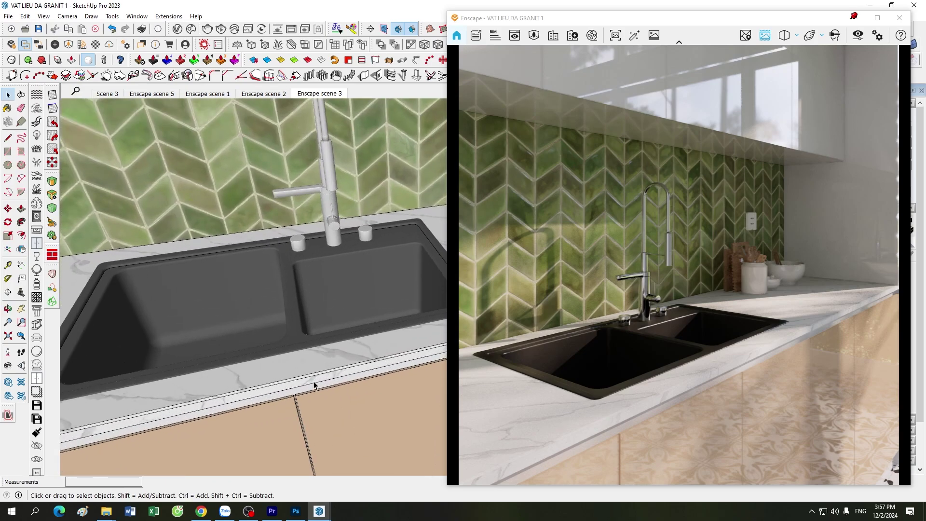
pyautogui.scroll(-3, 314, 384)
pyautogui.moveTo(314, 385); pyautogui.dragTo(268, 349, button='middle')
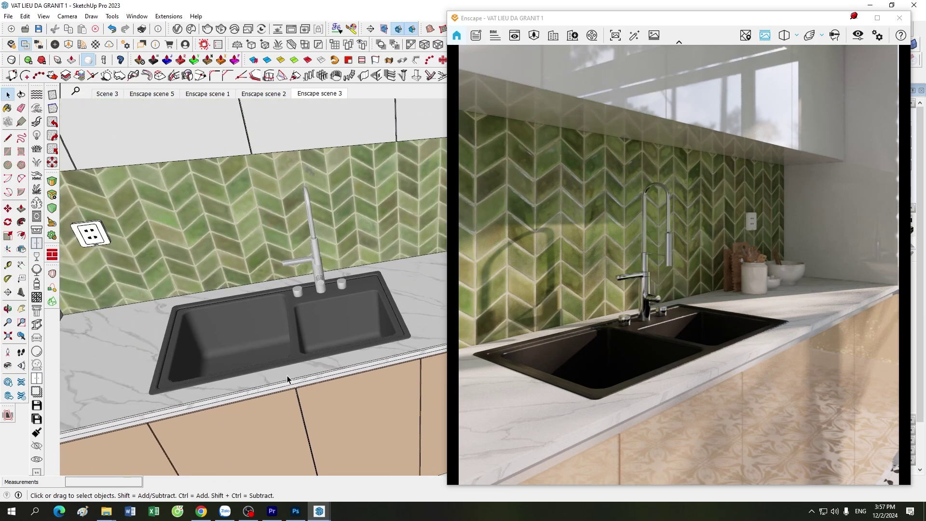
pyautogui.moveTo(153, 415); pyautogui.dragTo(136, 415, button='middle')
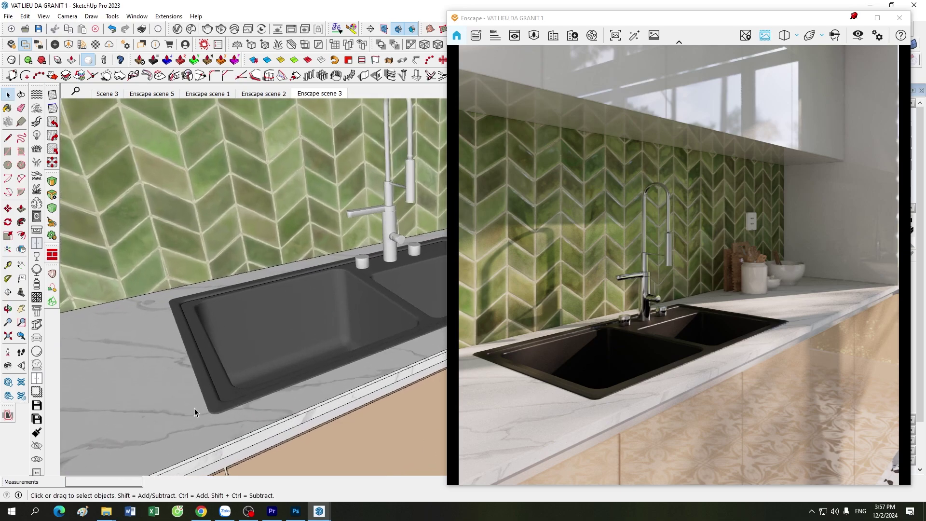
pyautogui.moveTo(195, 408)
pyautogui.mouseDown(button='middle')
pyautogui.moveTo(125, 430)
pyautogui.moveTo(154, 407)
pyautogui.mouseUp(button='middle')
pyautogui.scroll(-3, 154, 406)
pyautogui.scroll(3, 383, 364)
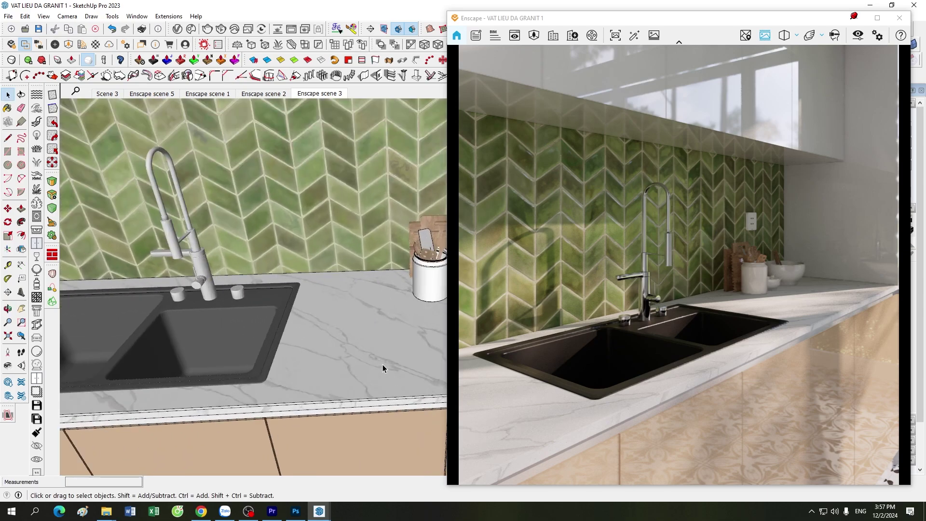
pyautogui.scroll(2, 383, 364)
pyautogui.moveTo(383, 364); pyautogui.dragTo(339, 355, button='middle')
pyautogui.scroll(-2, 328, 342)
pyautogui.scroll(4, 314, 323)
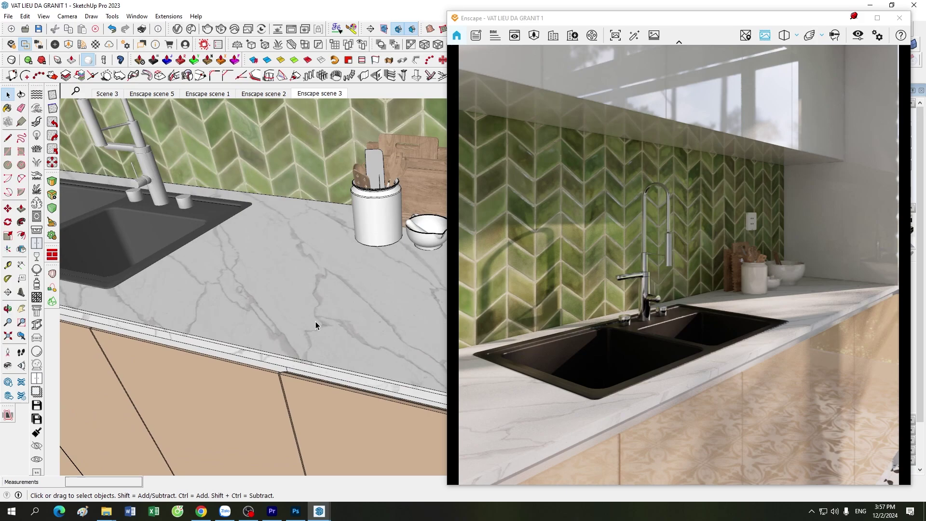
pyautogui.scroll(-3, 316, 322)
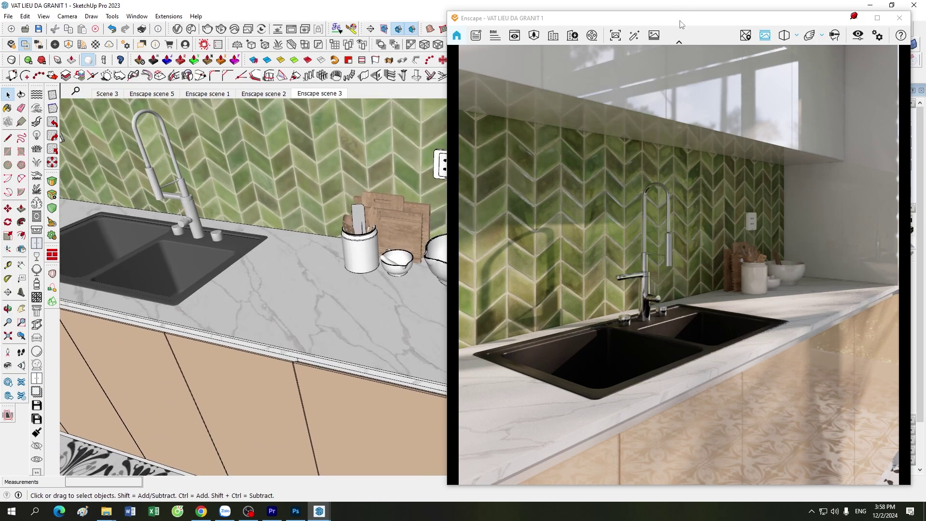
# Step: Shift the Enscape window aside and back, level the counter view, and restore the Material15 editor
pyautogui.moveTo(681, 24); pyautogui.dragTo(550, 32)
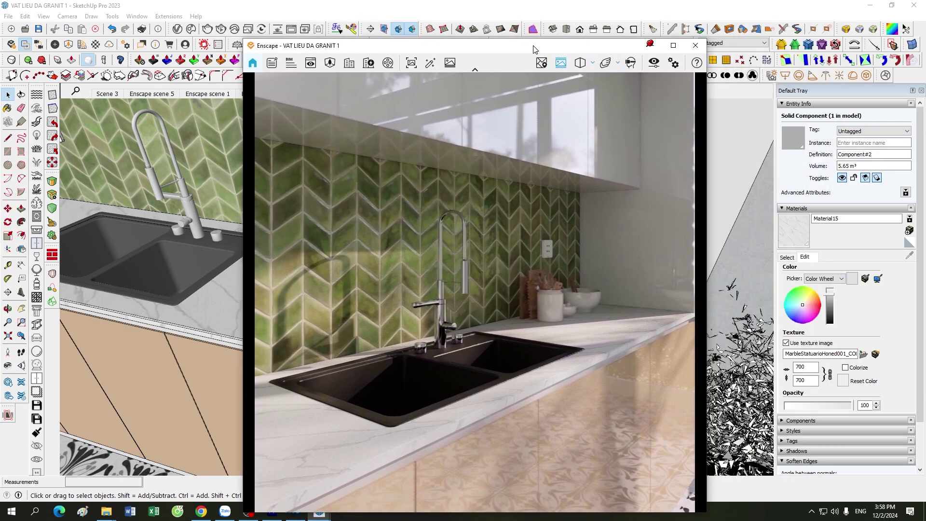
pyautogui.moveTo(607, 29); pyautogui.dragTo(732, 24)
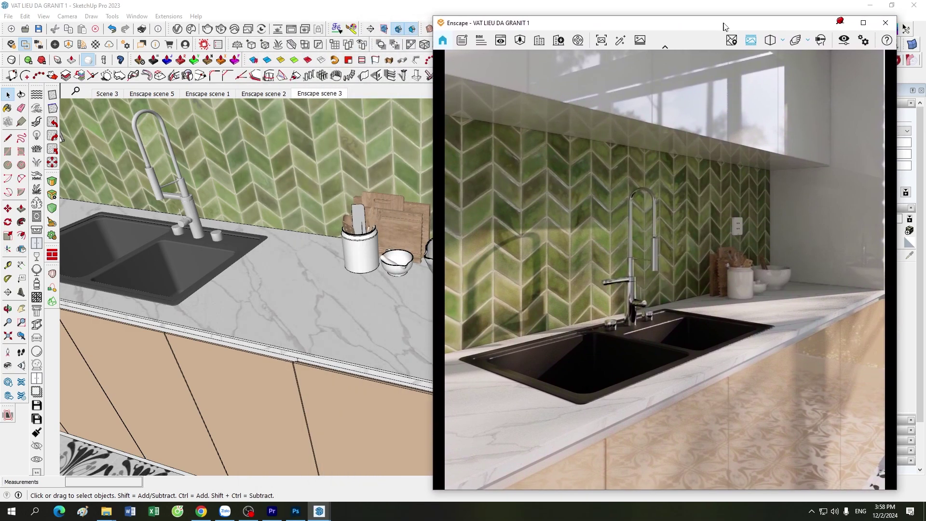
pyautogui.scroll(-2, 303, 398)
pyautogui.moveTo(303, 398); pyautogui.dragTo(286, 366, button='middle')
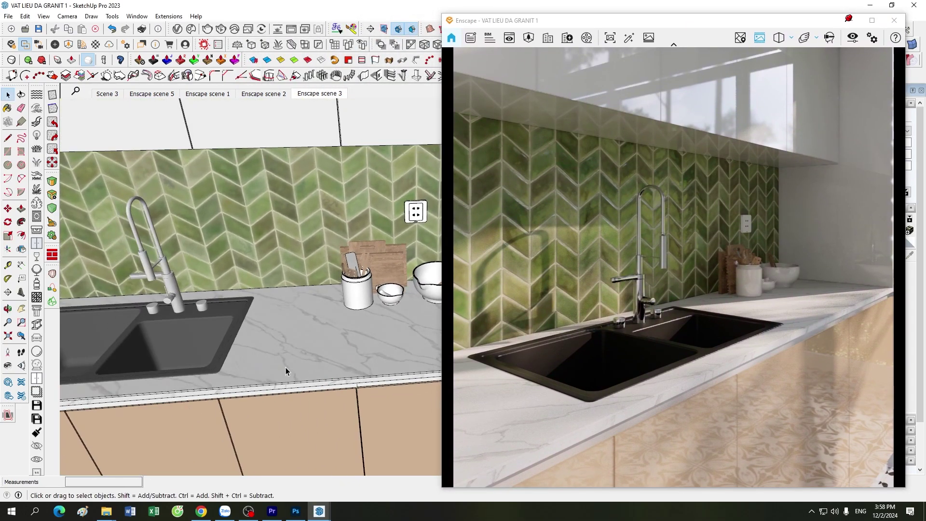
pyautogui.moveTo(320, 512)
pyautogui.click(388, 468)
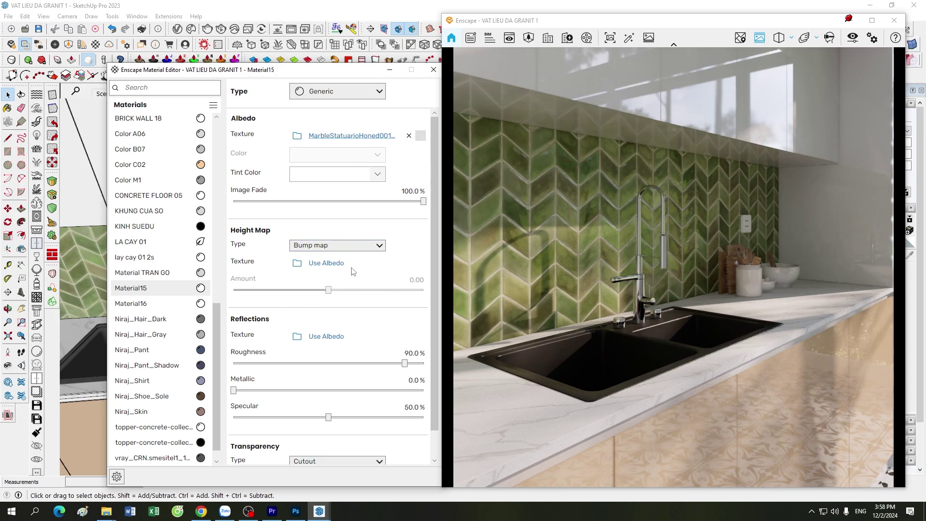
pyautogui.moveTo(343, 77); pyautogui.dragTo(306, 76)
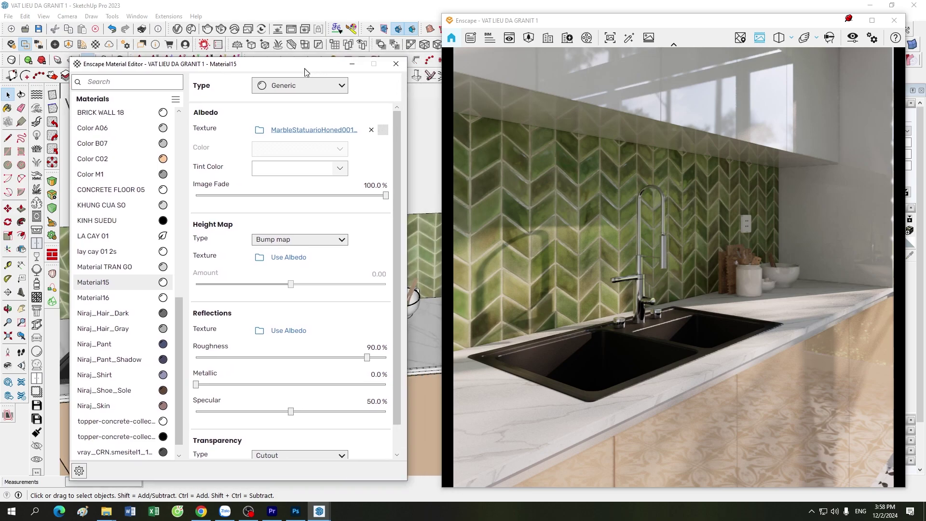
pyautogui.click(354, 70)
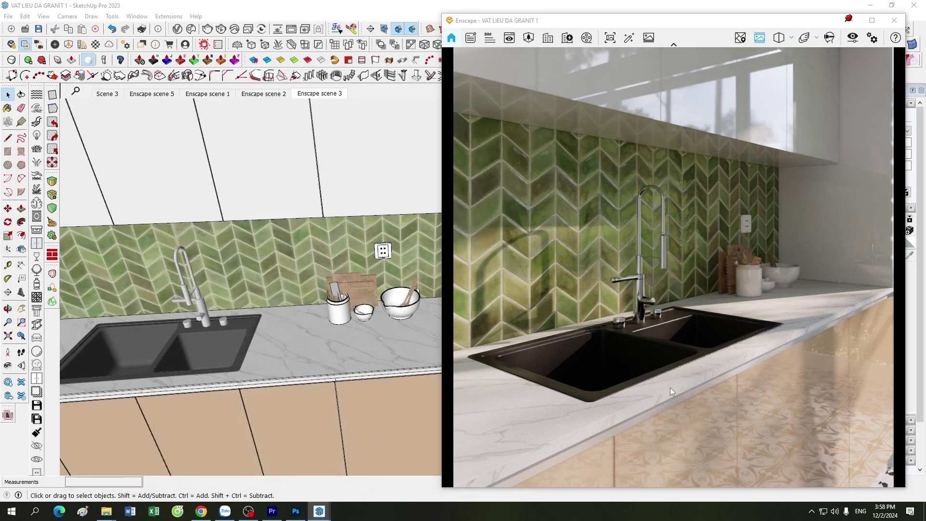
pyautogui.scroll(5, 670, 387)
pyautogui.moveTo(709, 388)
pyautogui.mouseDown()
pyautogui.moveTo(730, 380)
pyautogui.moveTo(672, 369)
pyautogui.moveTo(716, 381)
pyautogui.moveTo(604, 421)
pyautogui.mouseUp()
pyautogui.scroll(3, 673, 369)
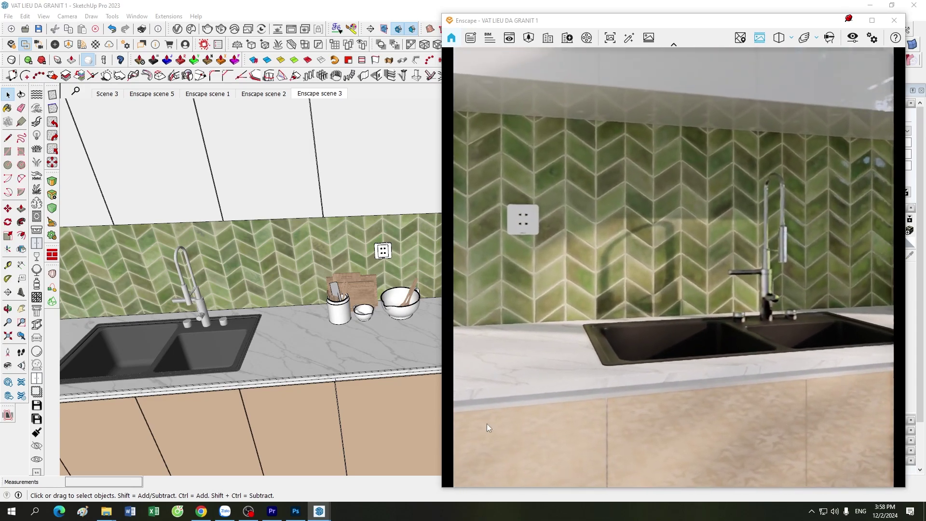
pyautogui.scroll(5, 701, 415)
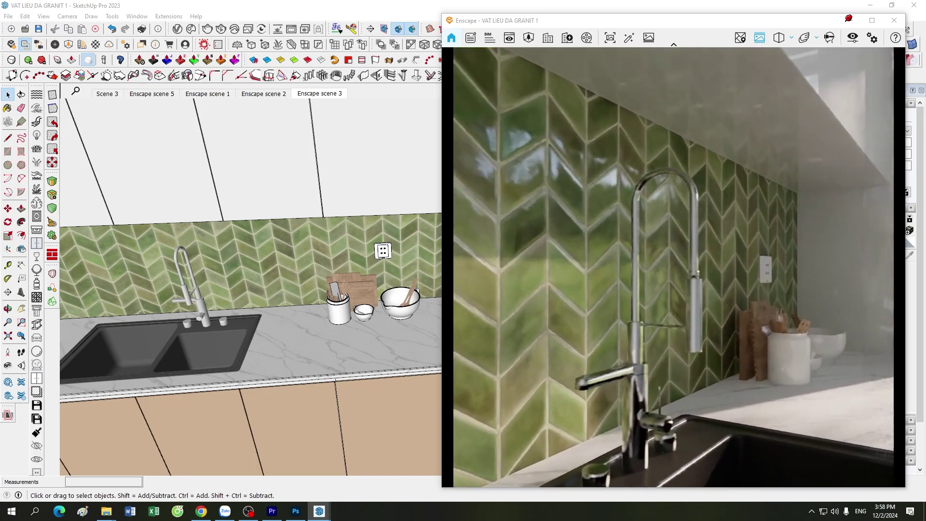
pyautogui.moveTo(701, 415)
pyautogui.mouseDown()
pyautogui.moveTo(713, 416)
pyautogui.moveTo(666, 430)
pyautogui.mouseUp()
pyautogui.scroll(-5, 714, 413)
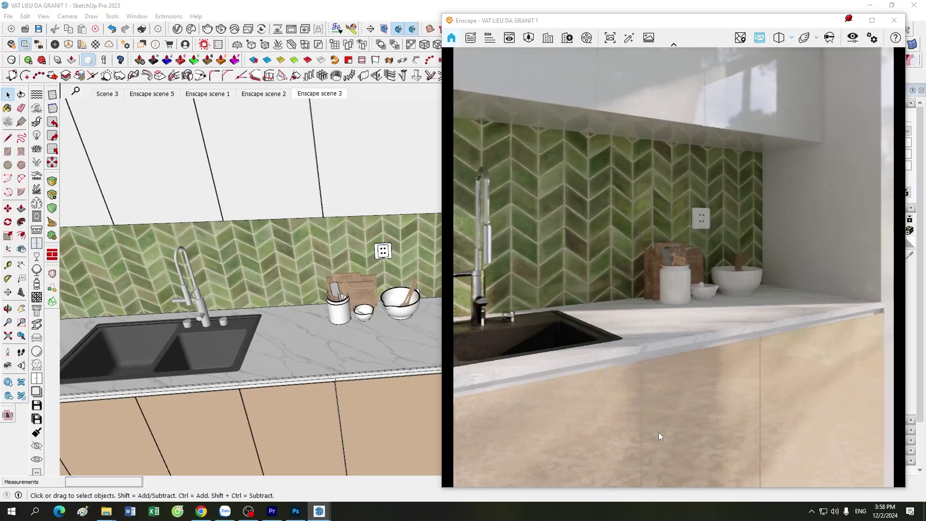
pyautogui.click(405, 458)
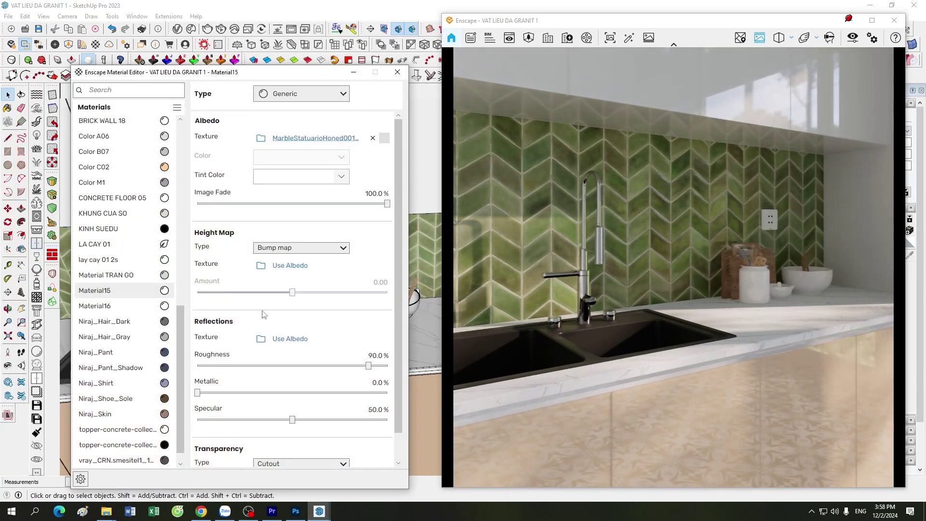
# Step: Raise Material15's Specular from 50% to 75%
pyautogui.moveTo(300, 77); pyautogui.dragTo(298, 50)
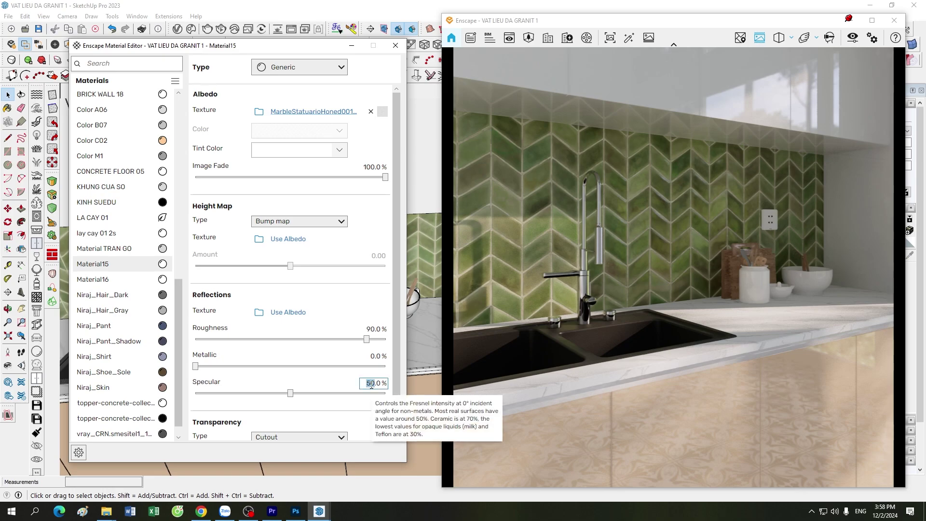
pyautogui.write('10')
pyautogui.doubleClick(372, 383)
pyautogui.write('75')
pyautogui.press('Return')
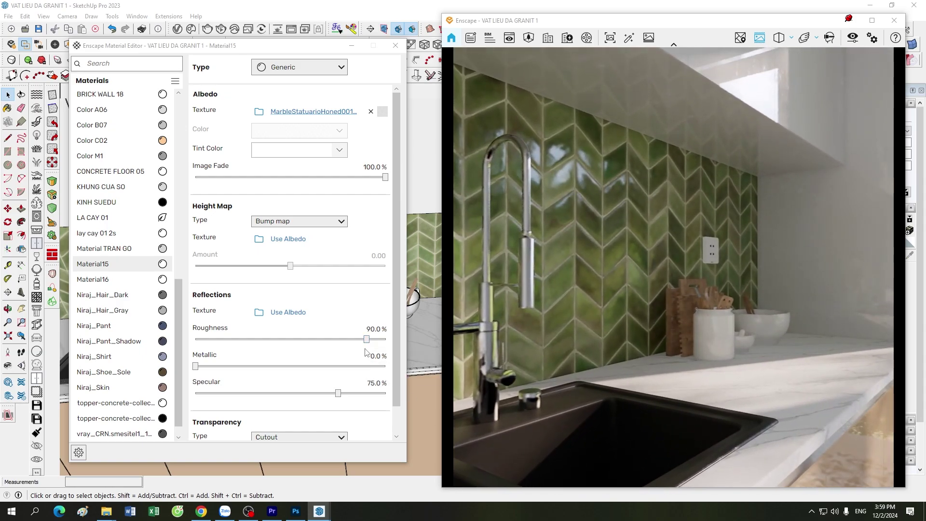
# Step: Lower Material15's roughness from 90% to 10% using the slider
pyautogui.moveTo(366, 339); pyautogui.dragTo(195, 341)
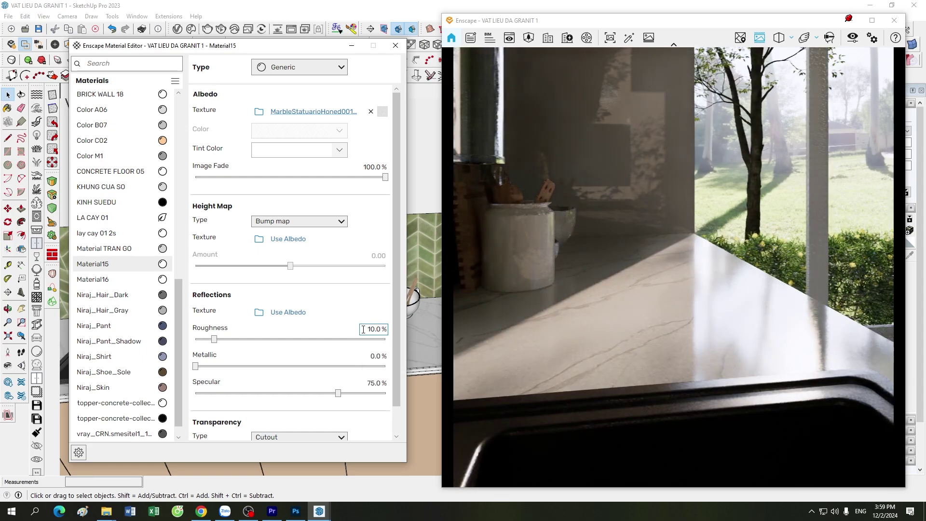
# Step: Change Material15's roughness to 30% and orbit the render toward the window and countertop edge
pyautogui.doubleClick(369, 329)
pyautogui.write('20')
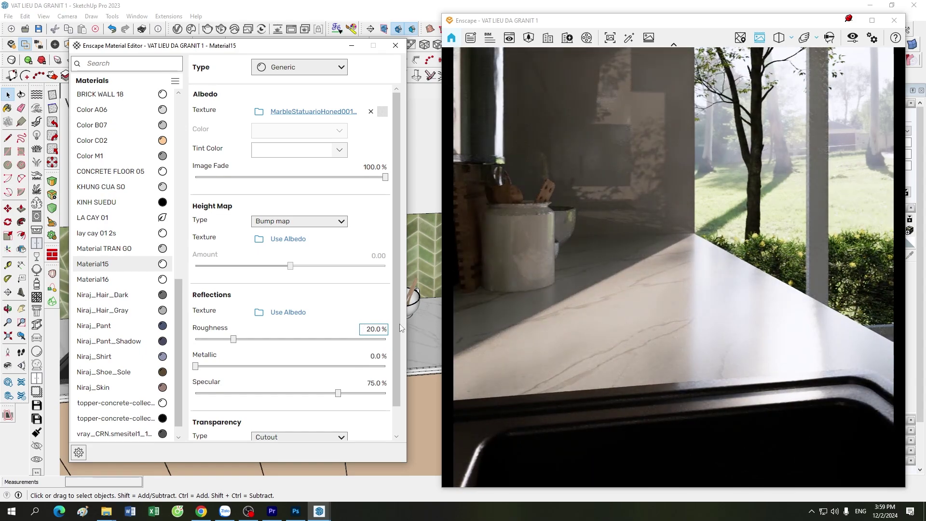
pyautogui.moveTo(596, 306); pyautogui.dragTo(735, 307)
pyautogui.scroll(5, 606, 307)
pyautogui.write('30')
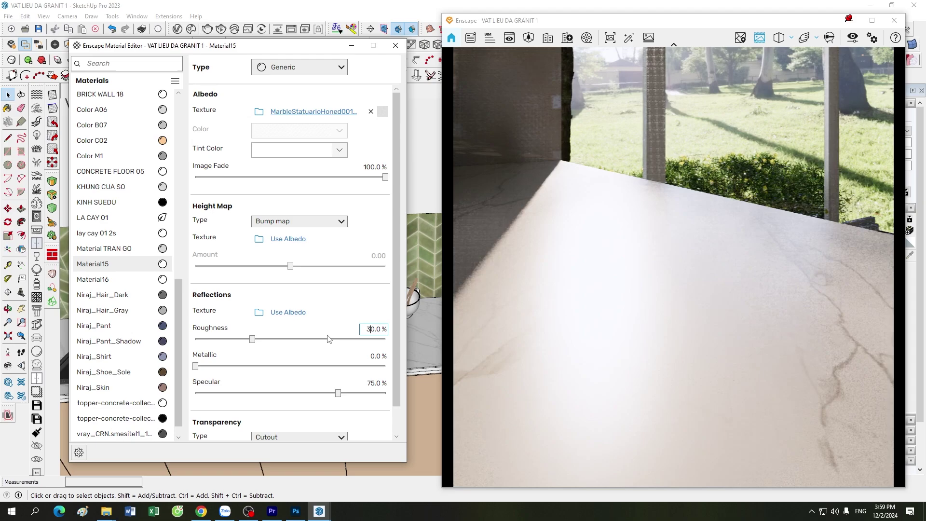
pyautogui.moveTo(542, 268)
pyautogui.mouseDown()
pyautogui.moveTo(569, 328)
pyautogui.moveTo(541, 268)
pyautogui.moveTo(579, 279)
pyautogui.moveTo(643, 355)
pyautogui.mouseUp()
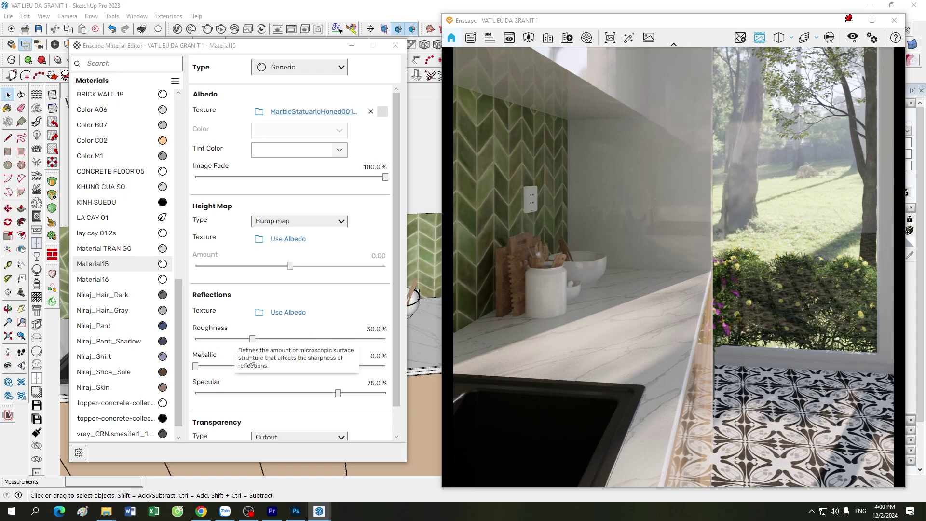
# Step: Set roughness to 20%, check the sink in the render, and browse for a reflections texture
pyautogui.moveTo(374, 332); pyautogui.dragTo(352, 329)
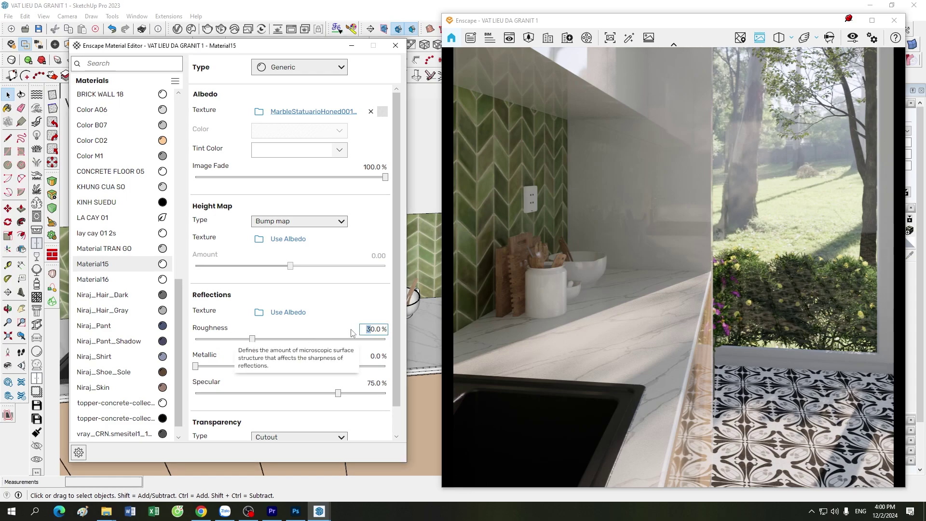
pyautogui.write('2')
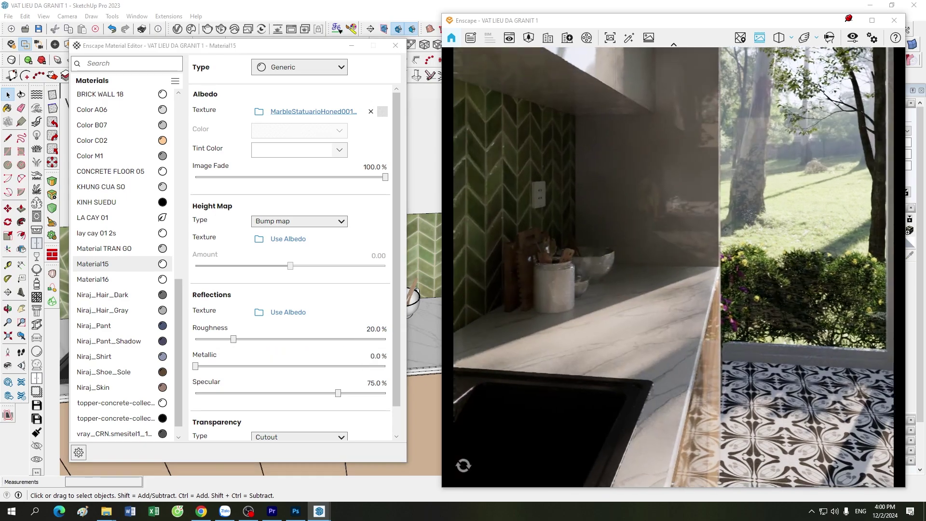
pyautogui.moveTo(575, 302); pyautogui.dragTo(670, 316)
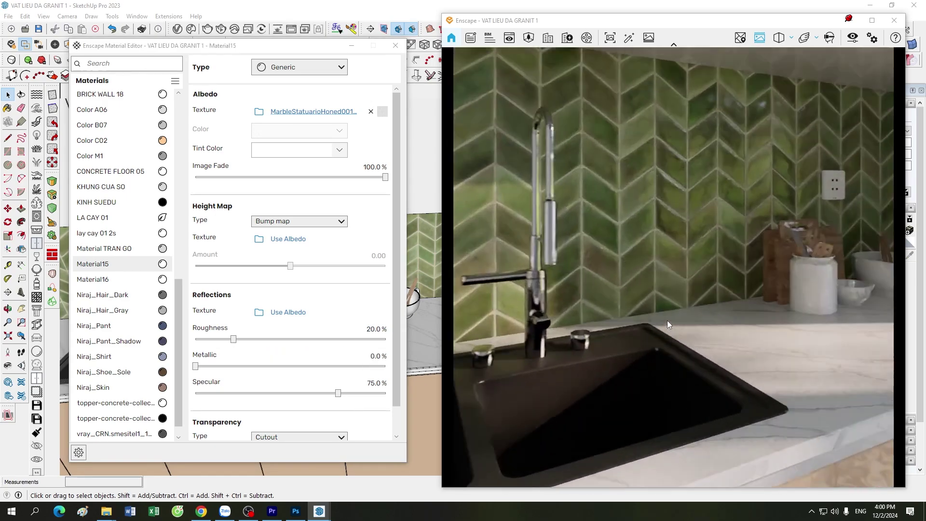
pyautogui.scroll(5, 667, 321)
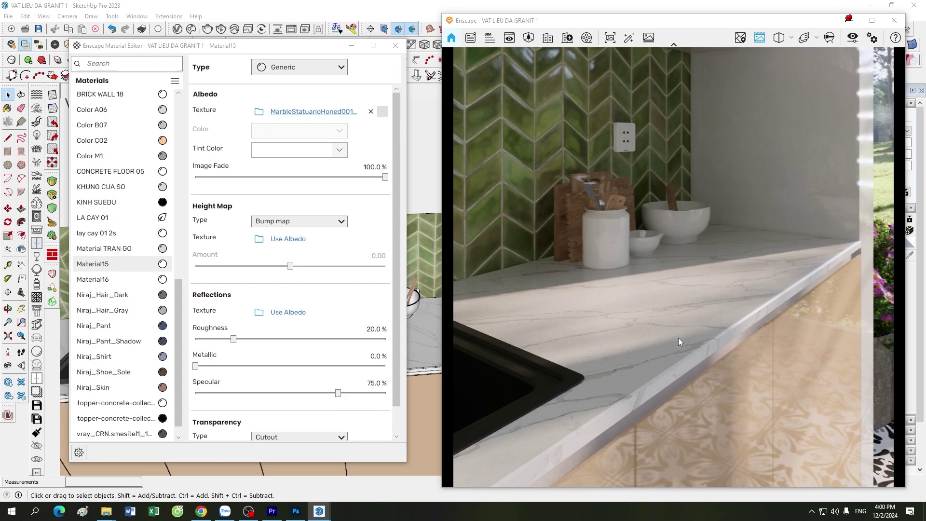
pyautogui.scroll(-3, 678, 337)
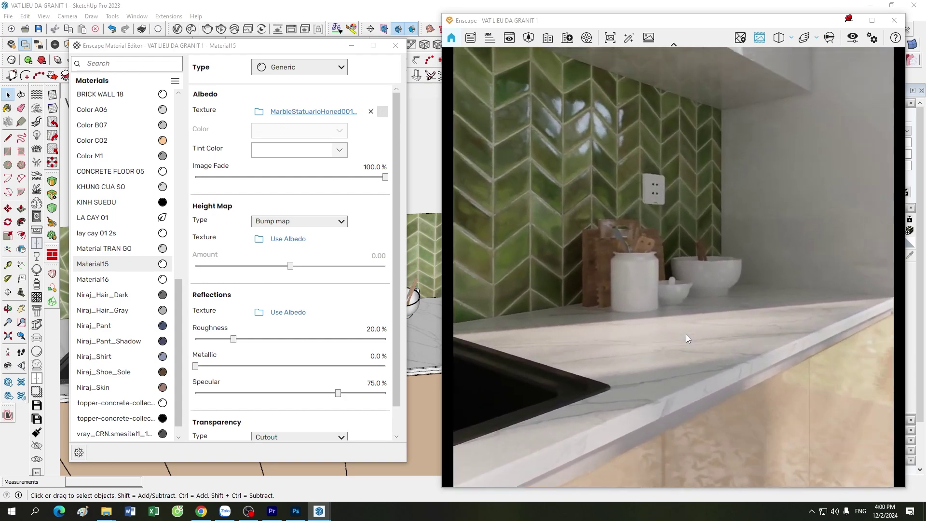
pyautogui.scroll(3, 686, 334)
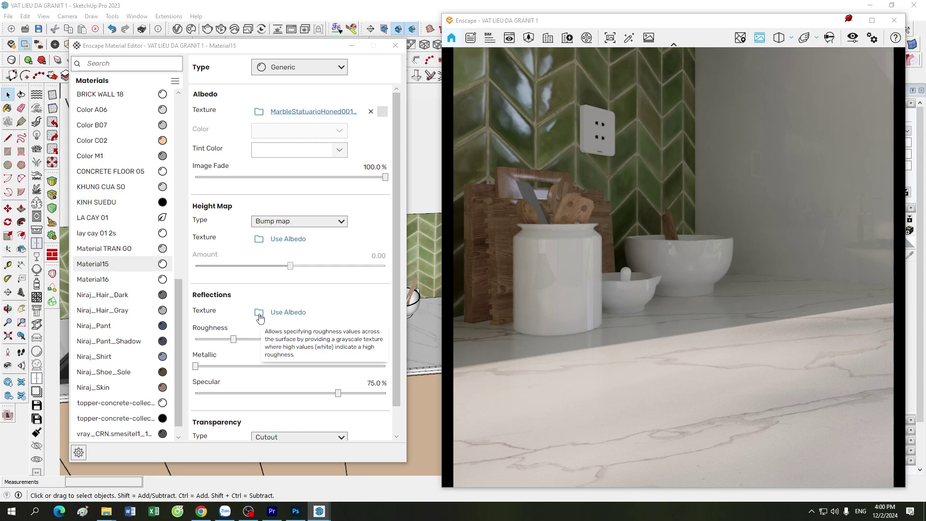
pyautogui.click(259, 313)
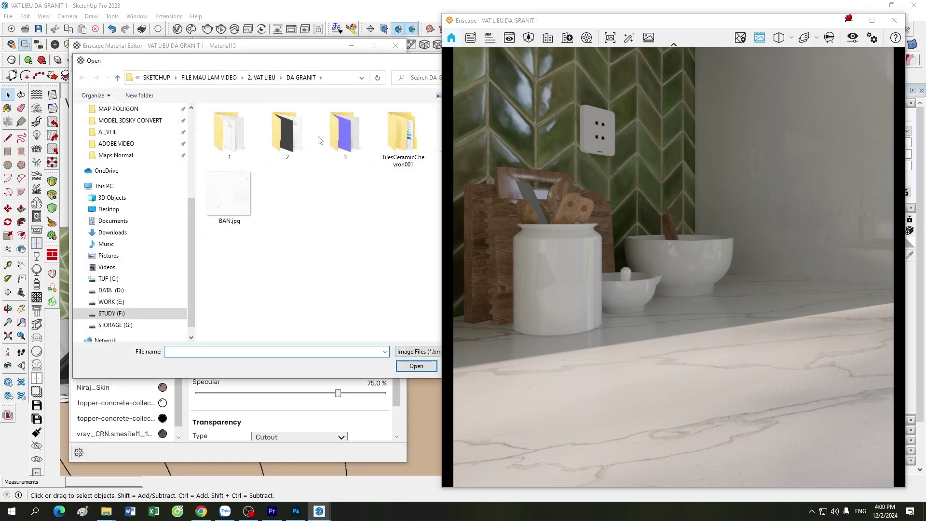
# Step: Load BAN.jpg as Material15's roughness texture and open its texture settings
pyautogui.moveTo(559, 28); pyautogui.dragTo(607, 29)
pyautogui.click(232, 192)
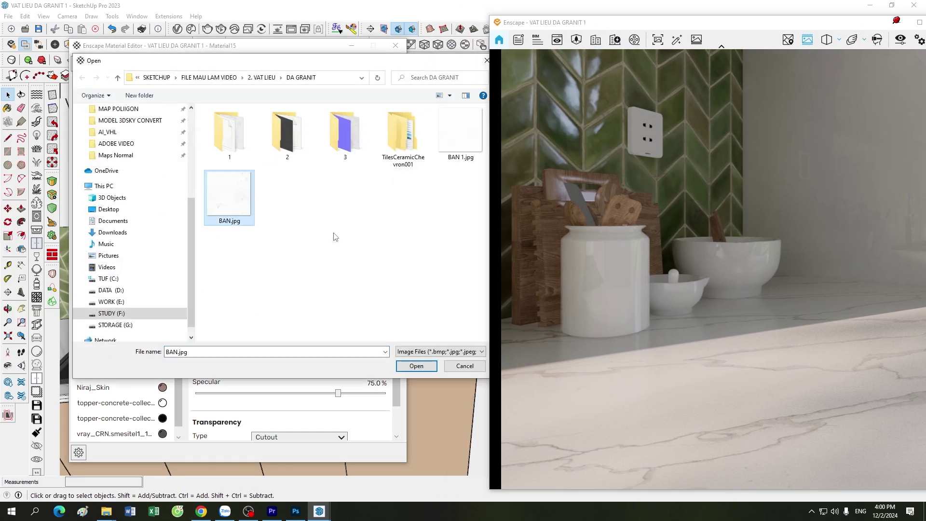
pyautogui.click(416, 366)
pyautogui.click(290, 313)
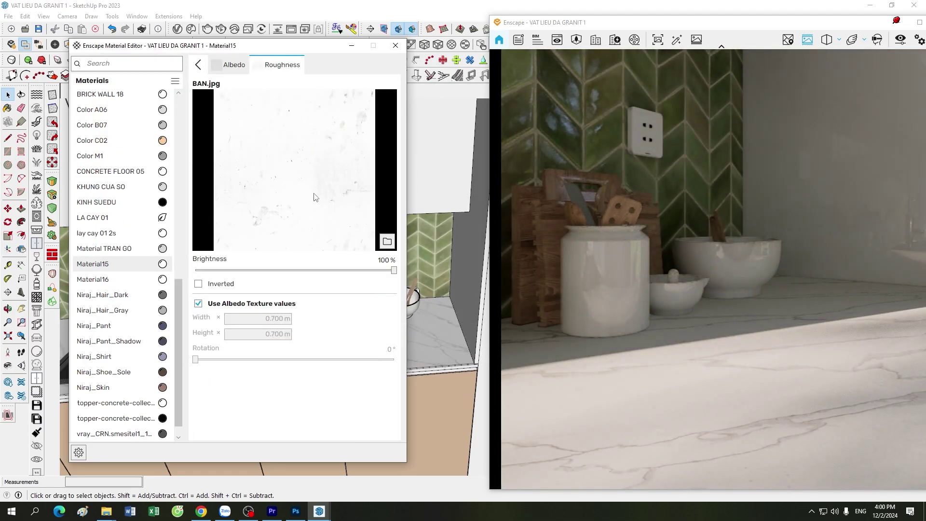
pyautogui.scroll(-5, 615, 313)
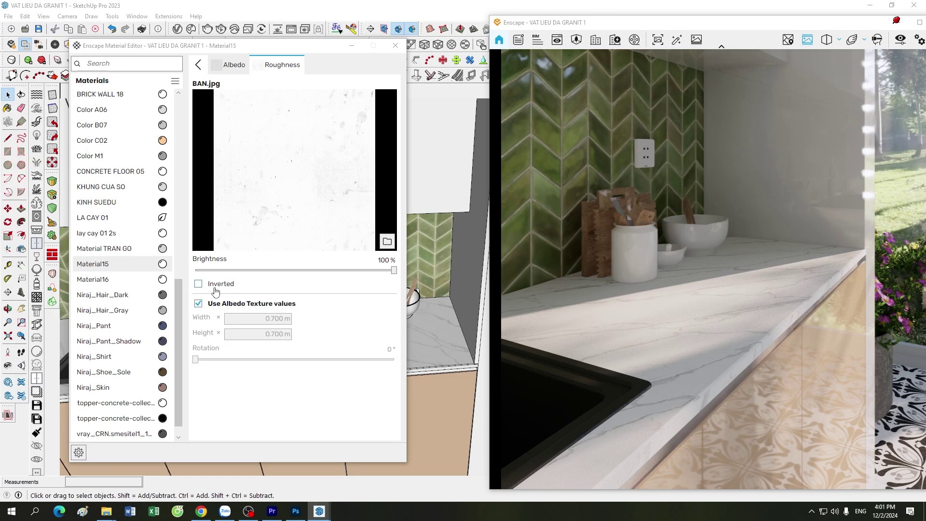
# Step: Invert the BAN.jpg roughness map and size it independently at 1 m by 1 m
pyautogui.click(199, 284)
pyautogui.moveTo(683, 379)
pyautogui.mouseDown()
pyautogui.moveTo(685, 425)
pyautogui.moveTo(703, 348)
pyautogui.moveTo(746, 374)
pyautogui.mouseUp()
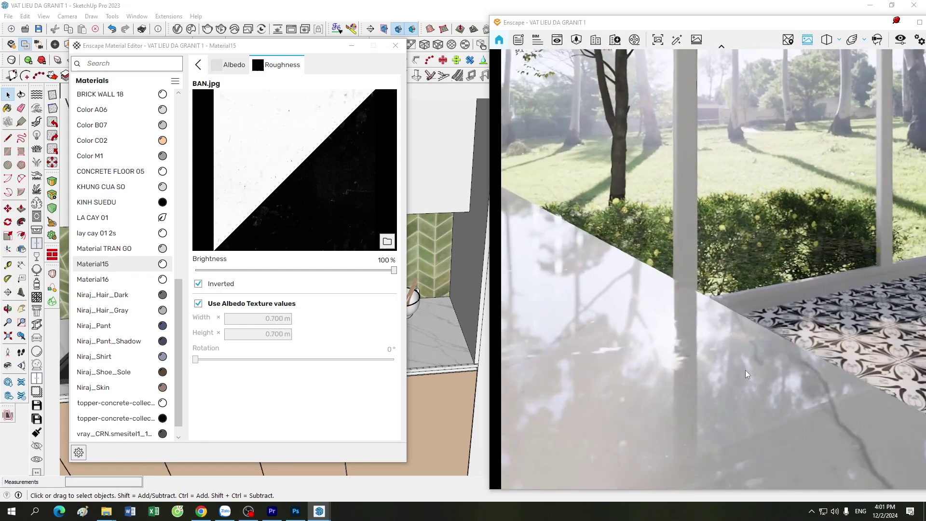
pyautogui.moveTo(747, 375); pyautogui.dragTo(799, 375)
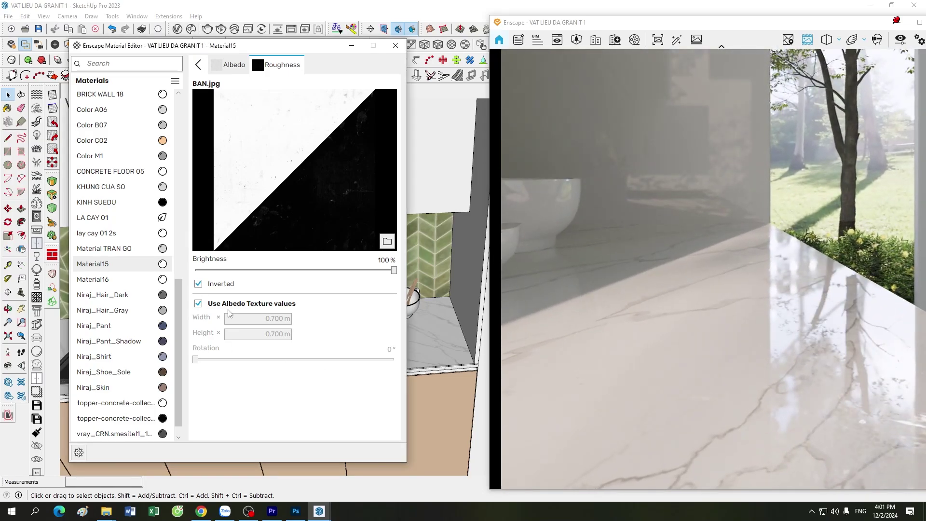
pyautogui.click(198, 304)
pyautogui.doubleClick(275, 319)
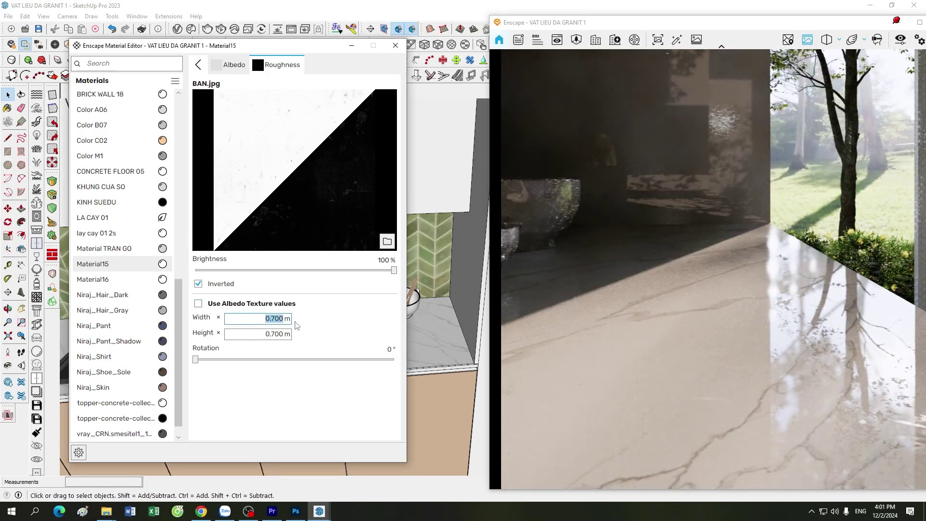
pyautogui.write('1')
pyautogui.press('Tab')
pyautogui.write('1')
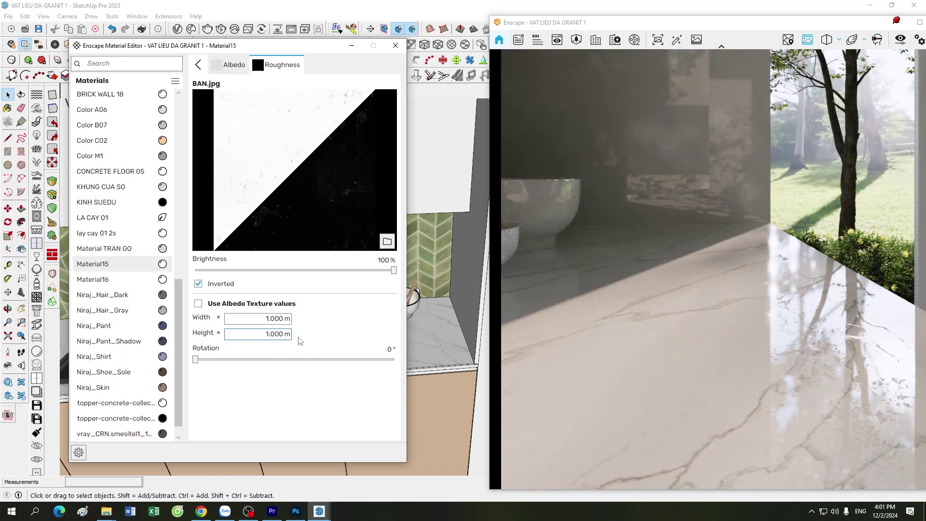
pyautogui.moveTo(681, 367); pyautogui.dragTo(702, 363)
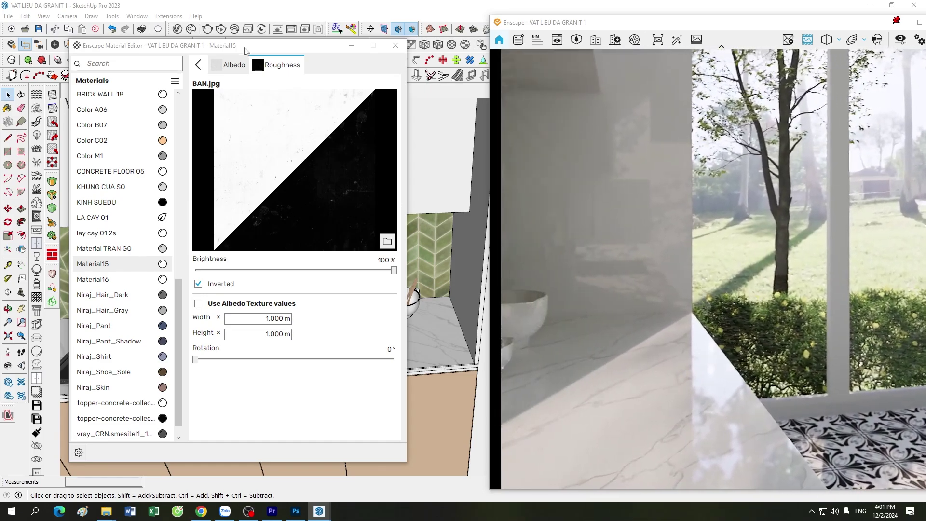
# Step: From Enscape scene 3, set the BAN.jpg roughness map brightness to 70%
pyautogui.moveTo(231, 46); pyautogui.dragTo(178, 127)
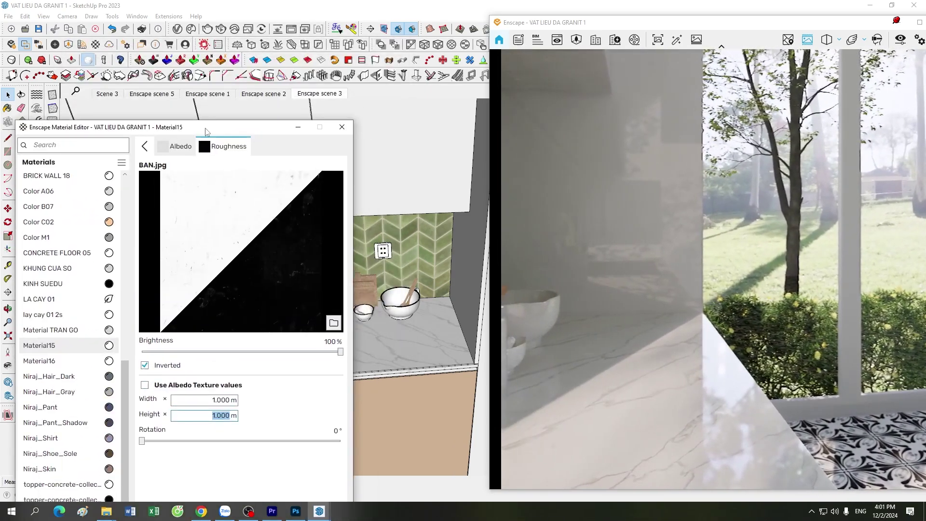
pyautogui.click(304, 97)
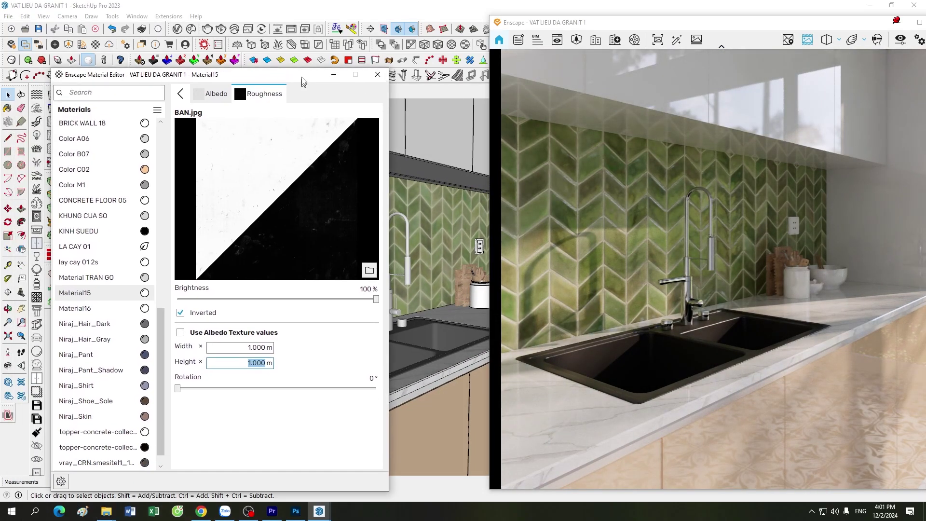
pyautogui.moveTo(256, 127); pyautogui.dragTo(292, 71)
pyautogui.scroll(5, 743, 373)
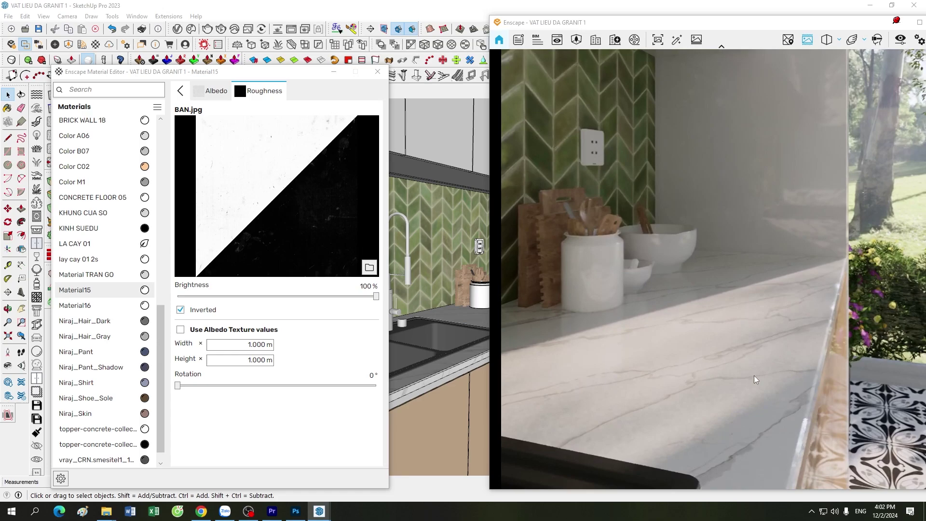
pyautogui.click(366, 287)
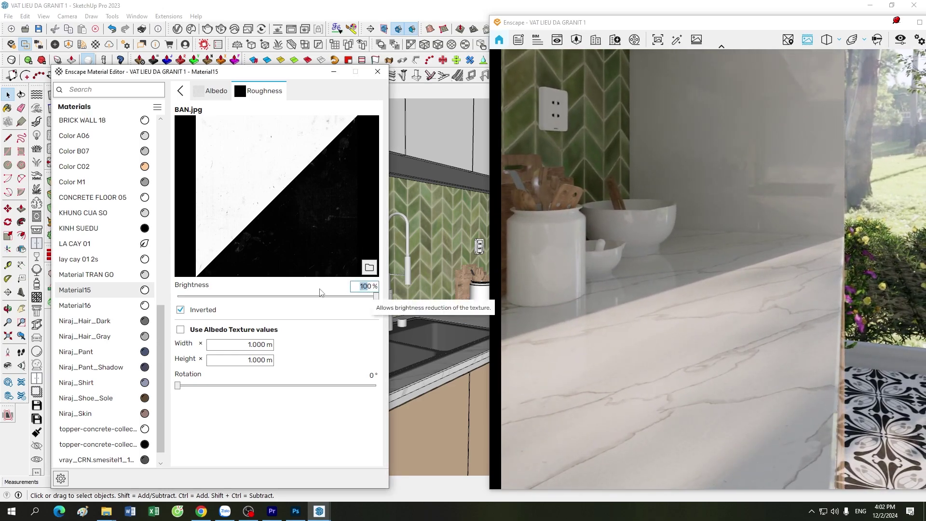
pyautogui.write('70')
pyautogui.press('Return')
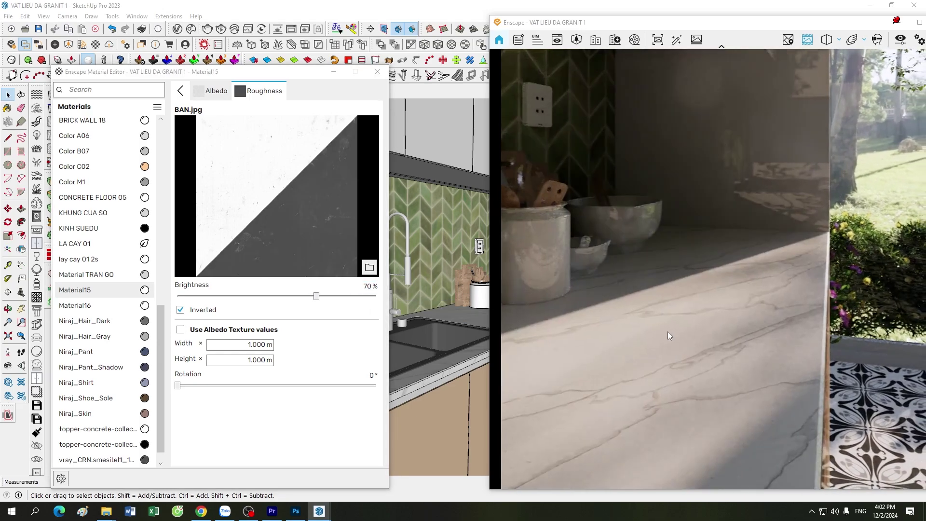
# Step: View along the countertop, trial 75% roughness brightness, then return it to 70%
pyautogui.moveTo(639, 335)
pyautogui.mouseDown()
pyautogui.moveTo(766, 352)
pyautogui.moveTo(587, 367)
pyautogui.mouseUp()
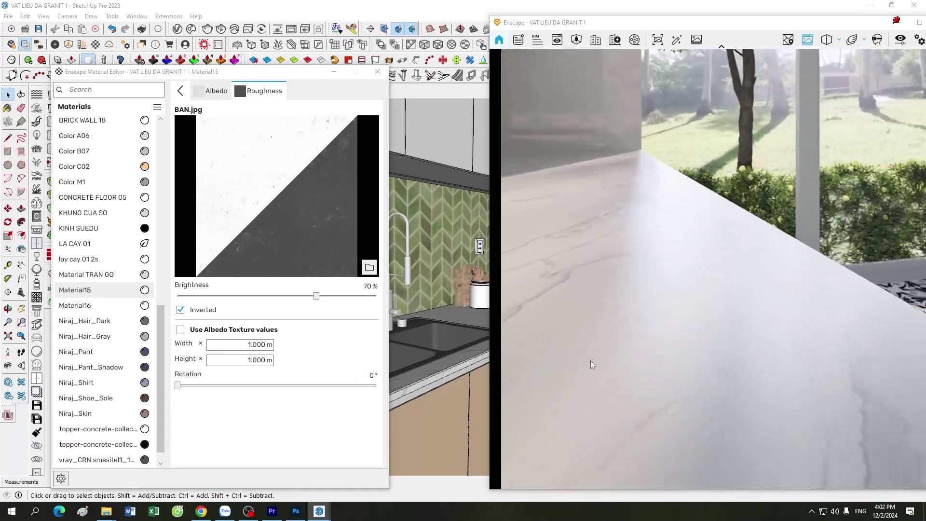
pyautogui.moveTo(587, 366)
pyautogui.mouseDown()
pyautogui.moveTo(739, 399)
pyautogui.moveTo(311, 340)
pyautogui.mouseUp()
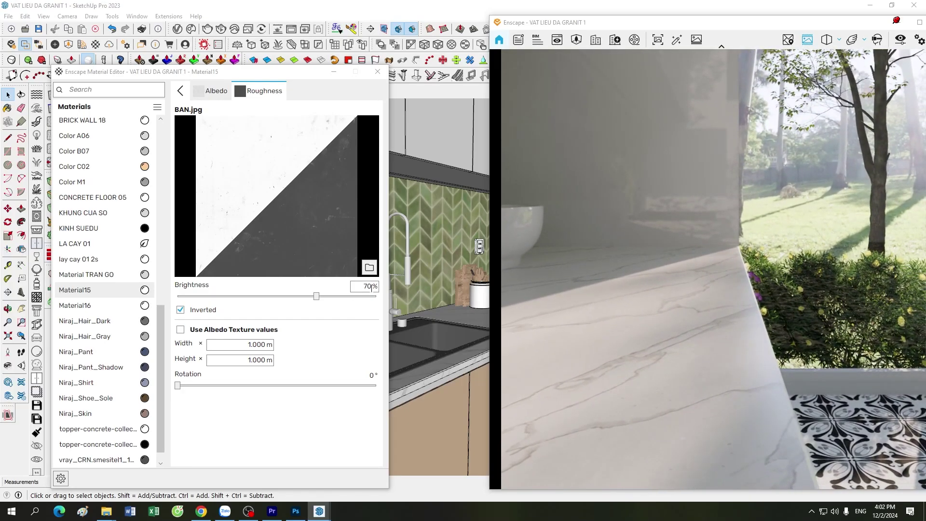
pyautogui.scroll(5, 371, 287)
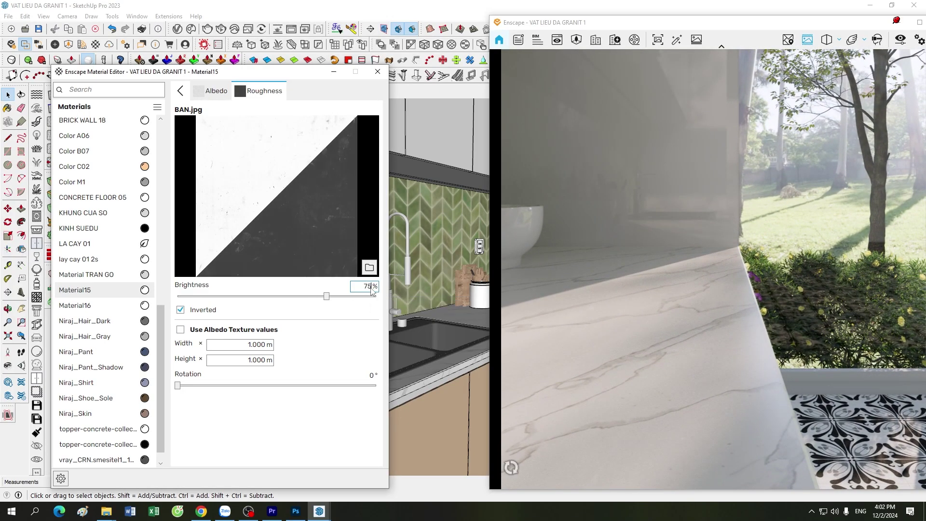
pyautogui.moveTo(623, 313); pyautogui.dragTo(665, 346)
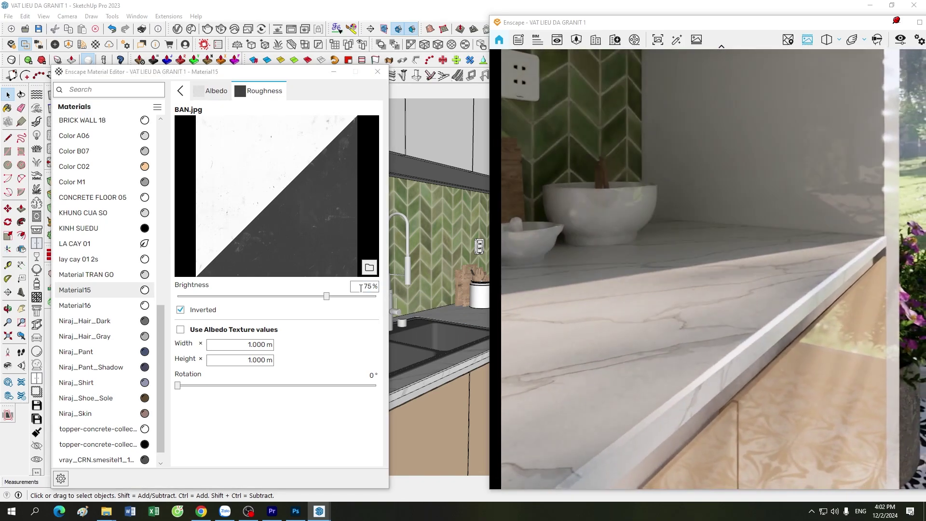
pyautogui.scroll(-5, 371, 287)
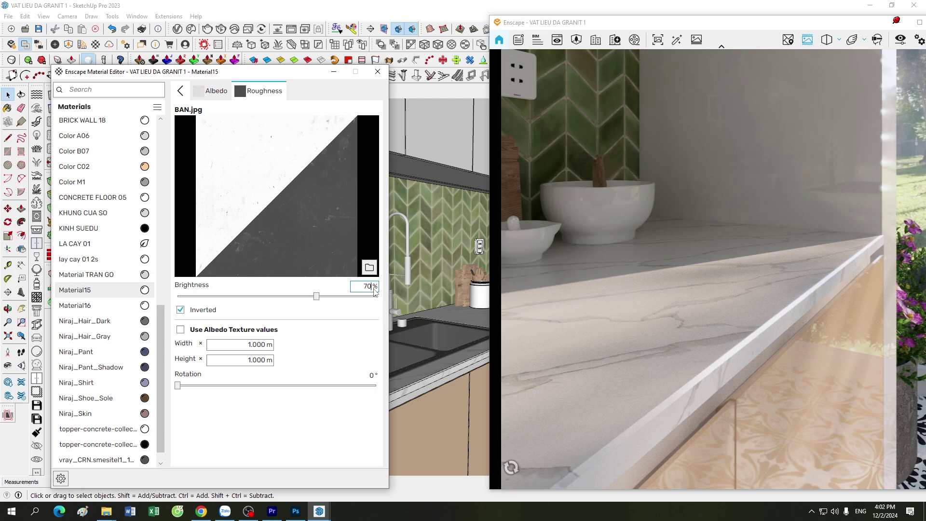
pyautogui.moveTo(627, 308)
pyautogui.mouseDown()
pyautogui.moveTo(703, 312)
pyautogui.moveTo(679, 318)
pyautogui.mouseUp()
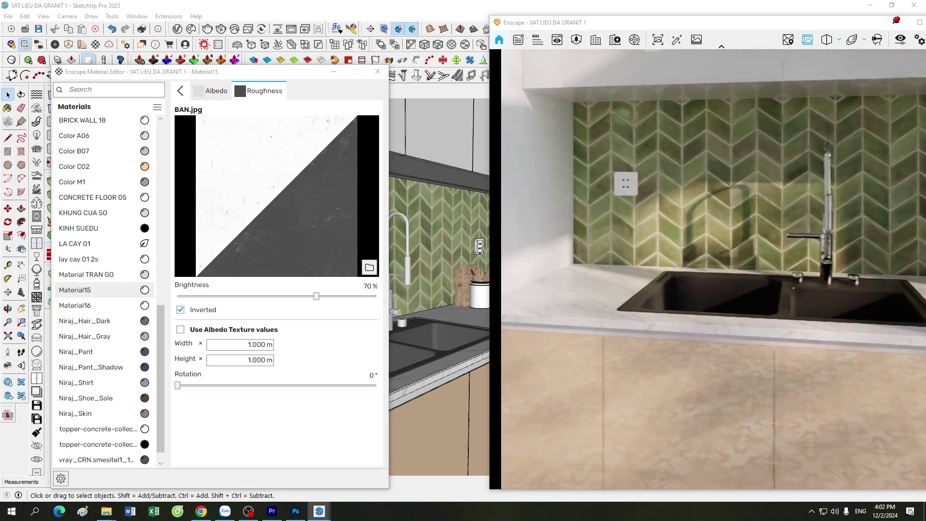
pyautogui.scroll(5, 680, 318)
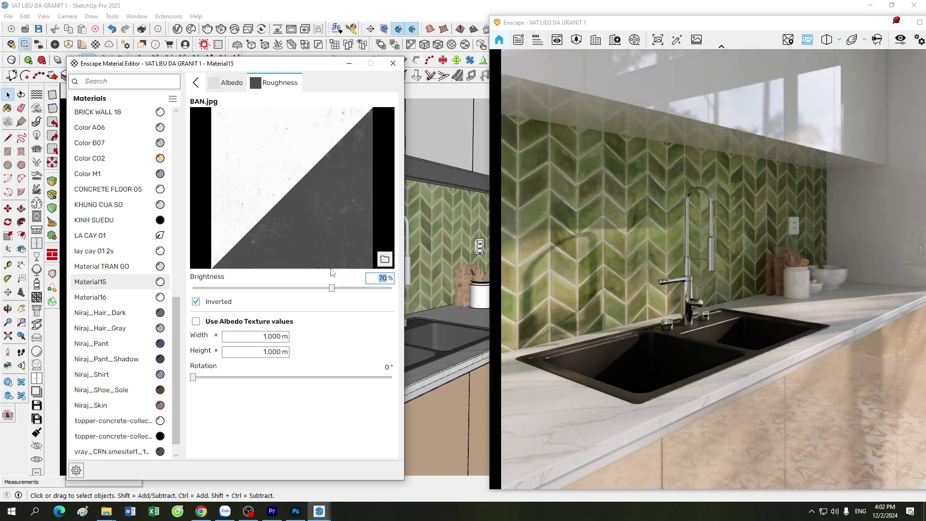
# Step: Reset the BAN.jpg roughness brightness to 100%, then re-enter it as 70%
pyautogui.moveTo(332, 288); pyautogui.dragTo(391, 288)
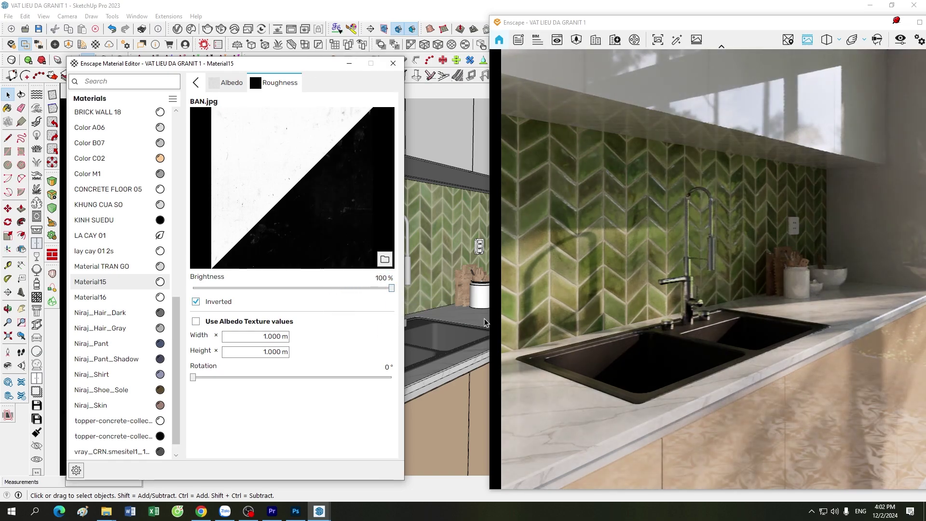
pyautogui.press('Escape')
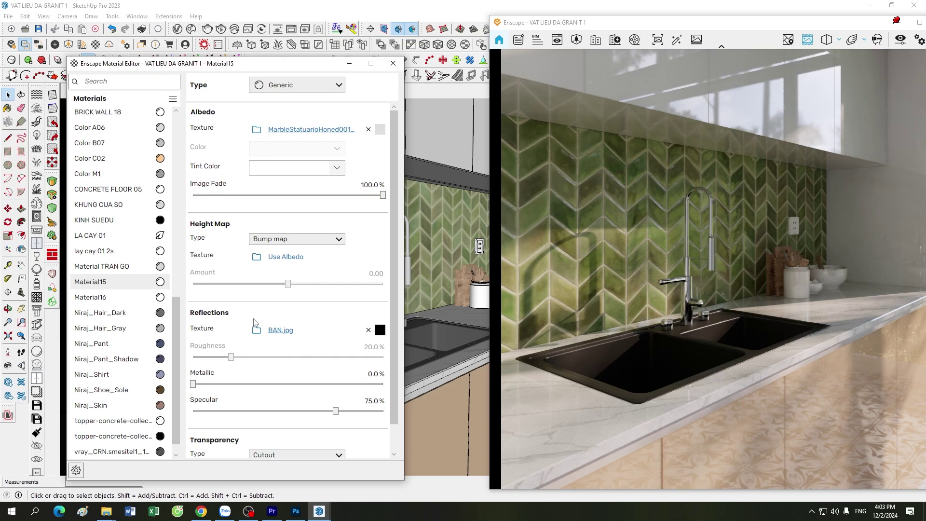
pyautogui.click(380, 331)
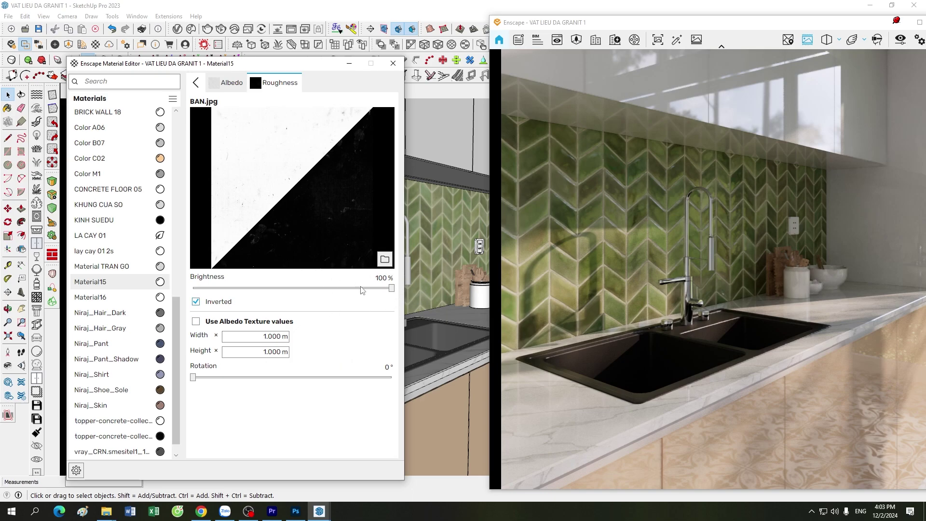
pyautogui.doubleClick(383, 279)
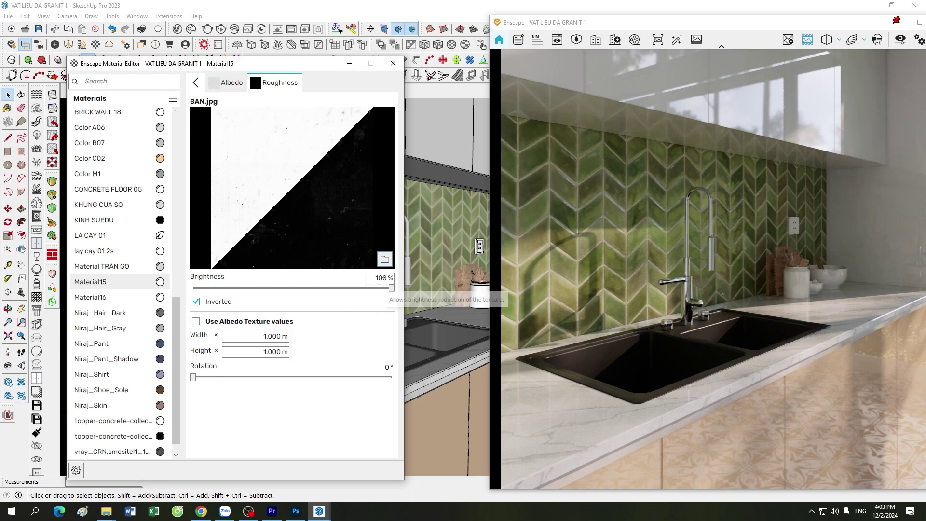
pyautogui.write('70')
pyautogui.press('Return')
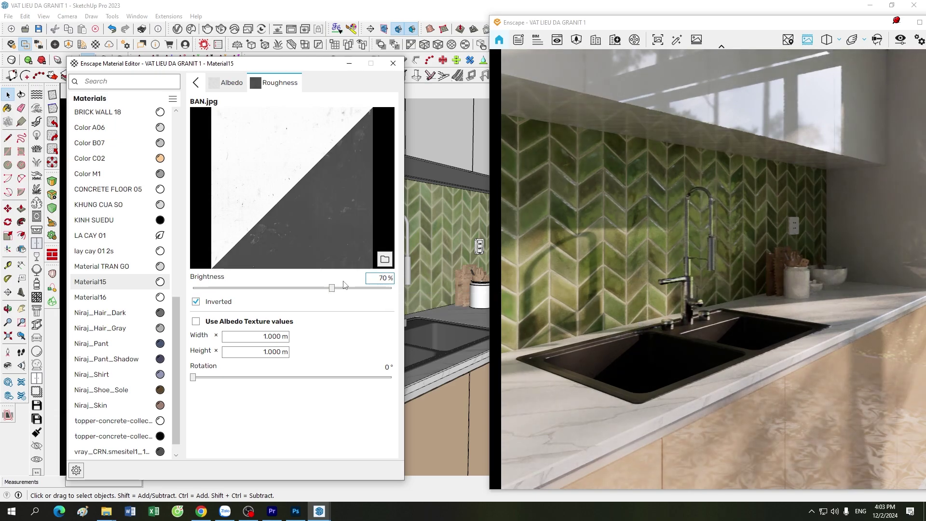
# Step: Check the render and close the Material15 editor
pyautogui.scroll(5, 687, 317)
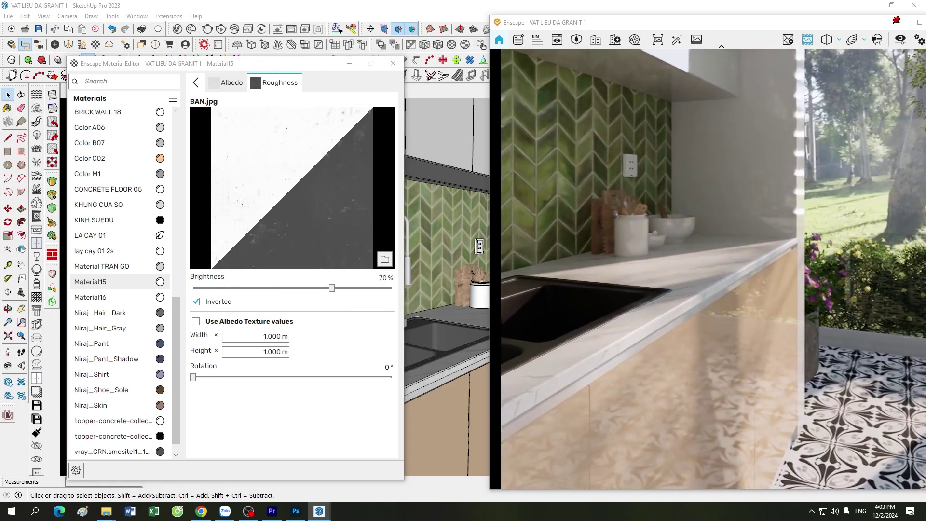
pyautogui.scroll(-5, 687, 316)
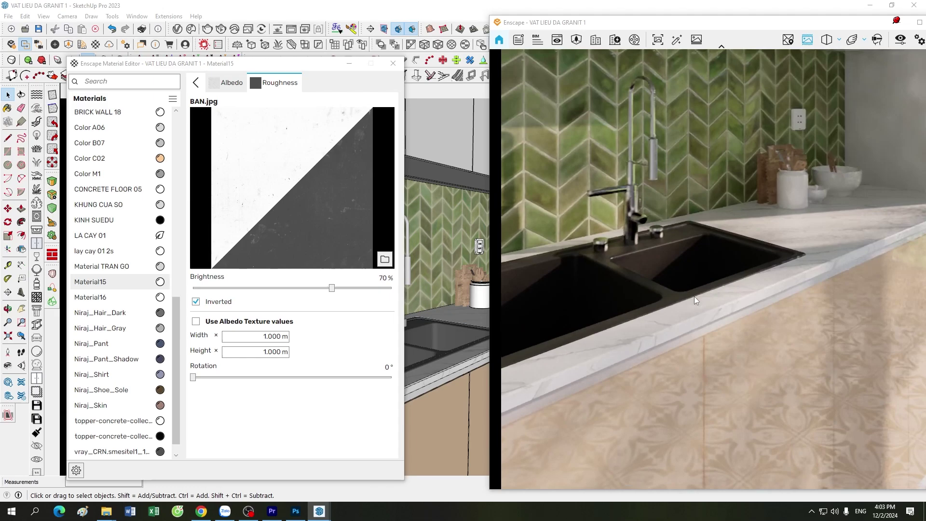
pyautogui.scroll(3, 658, 364)
pyautogui.scroll(-3, 658, 365)
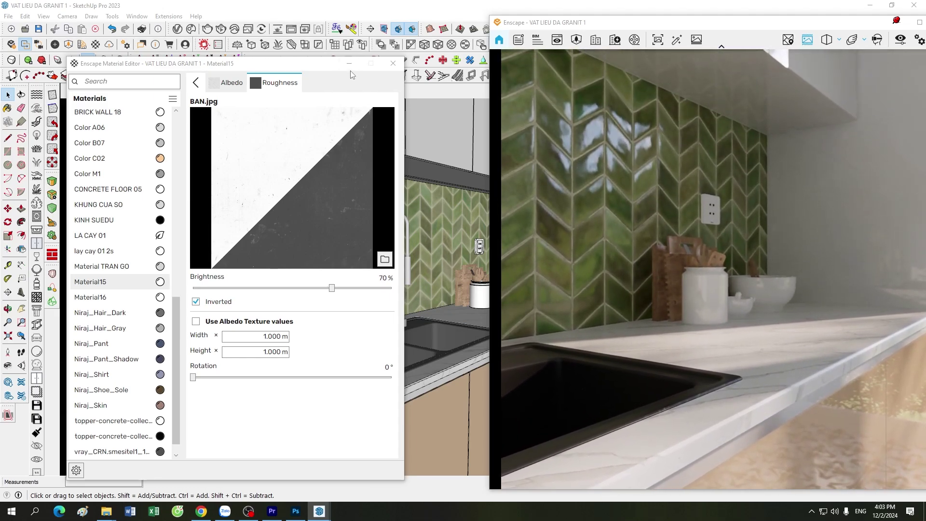
pyautogui.click(818, 25)
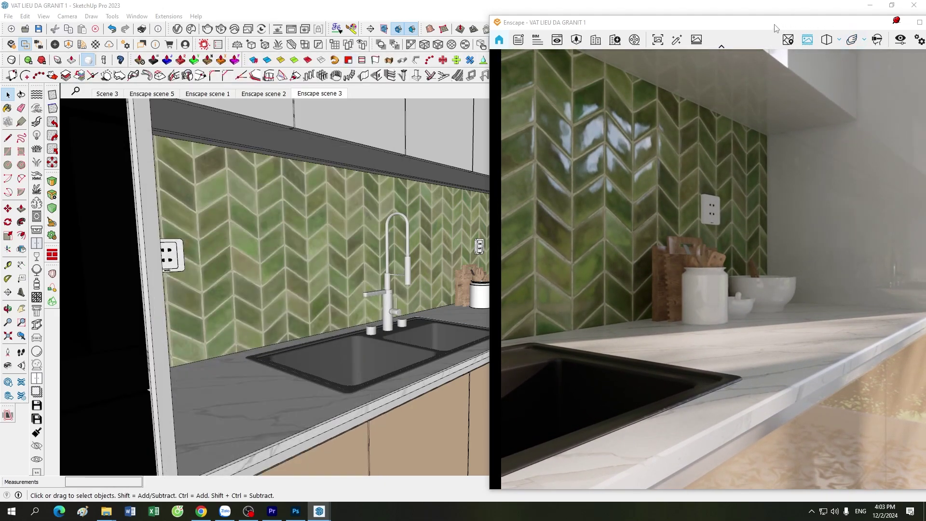
# Step: Float the Enscape render and inspect Material15's MarbleBlackAtlantisHoned albedo texture
pyautogui.doubleClick(776, 28)
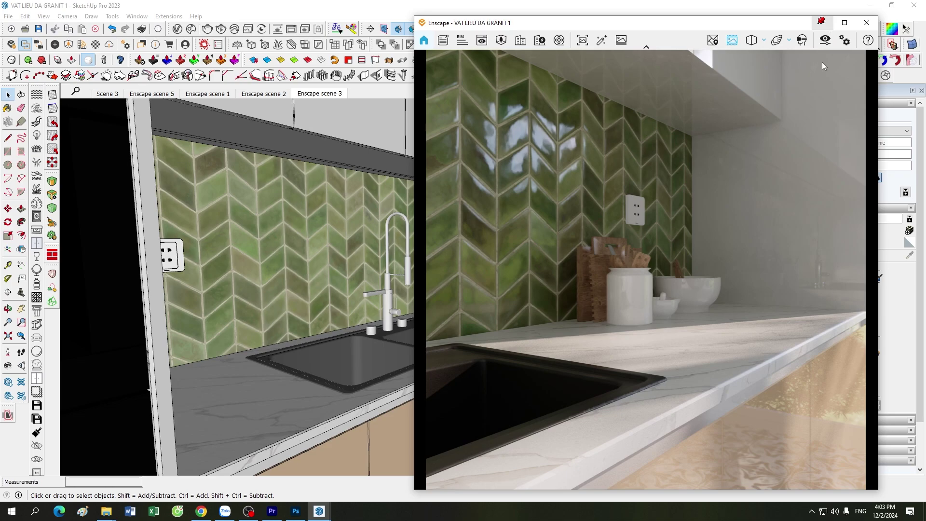
pyautogui.click(822, 21)
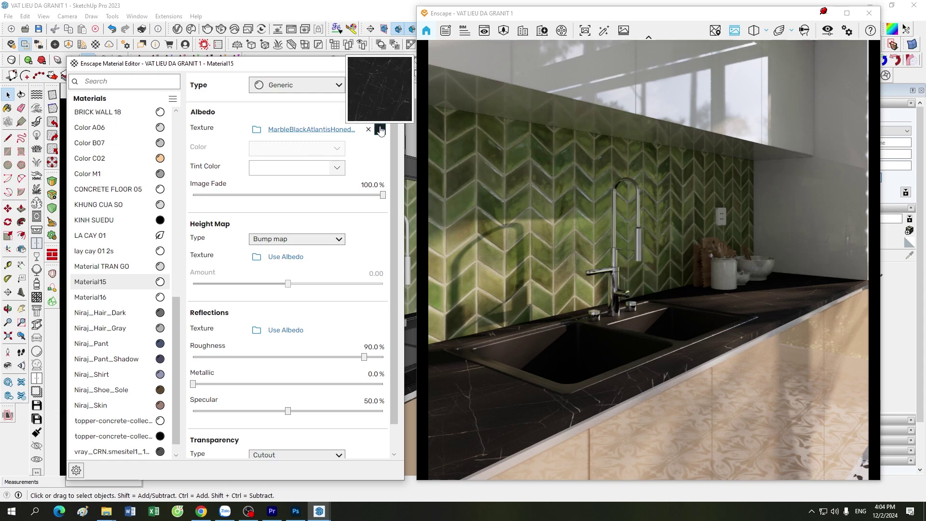
pyautogui.click(379, 129)
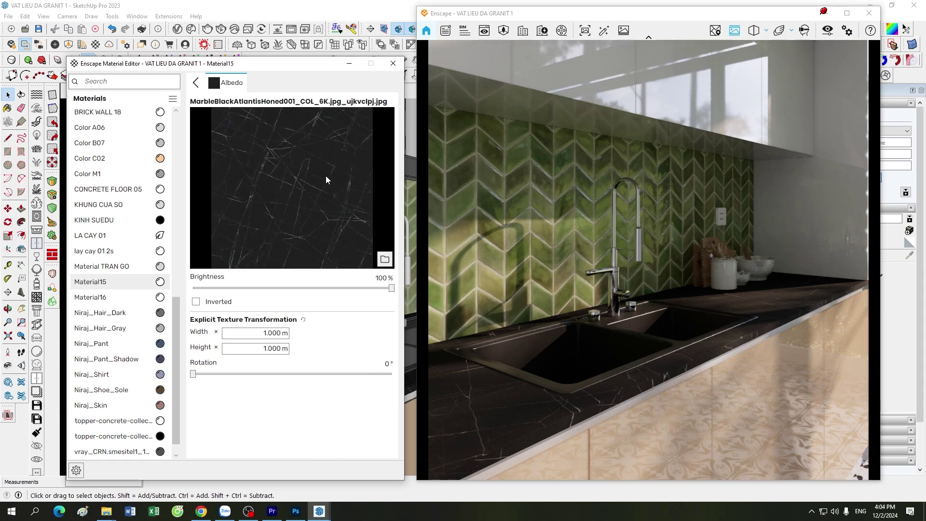
pyautogui.click(196, 82)
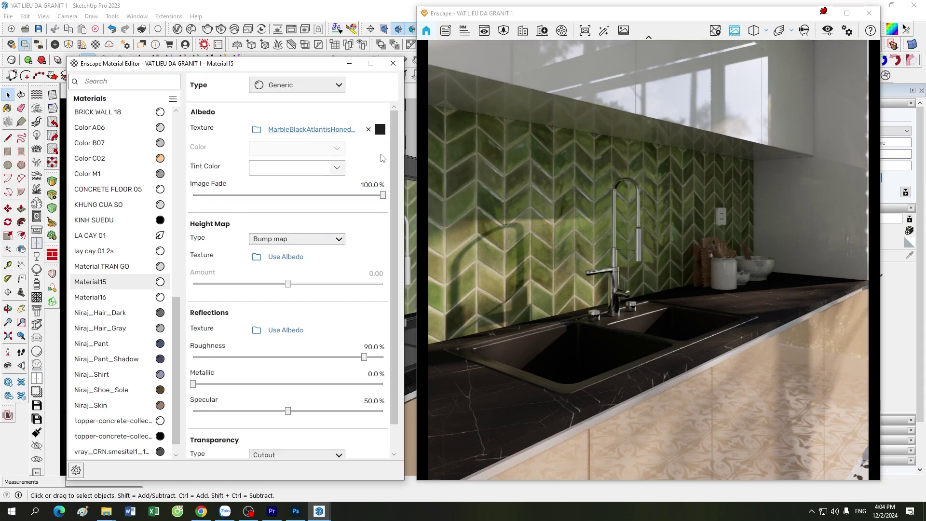
# Step: Rearrange the Enscape render and material editor windows side by side
pyautogui.scroll(-5, 649, 337)
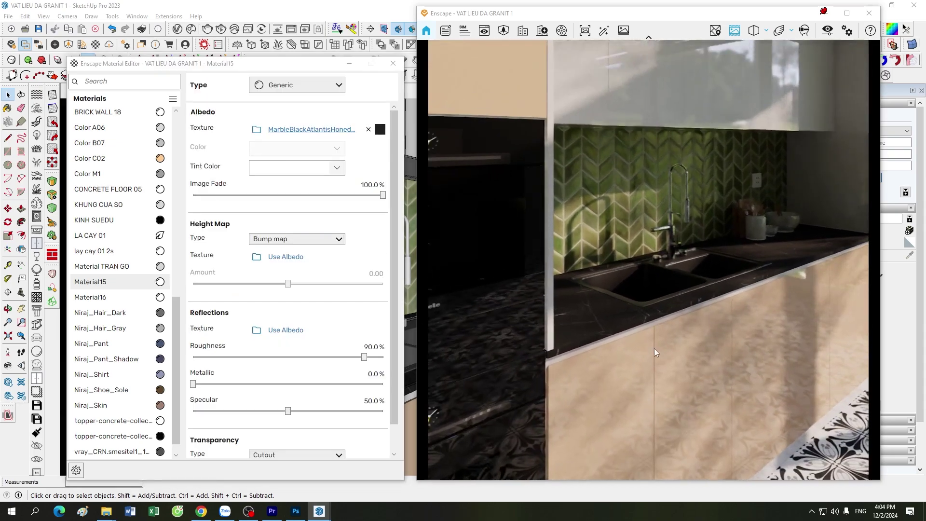
pyautogui.scroll(5, 699, 355)
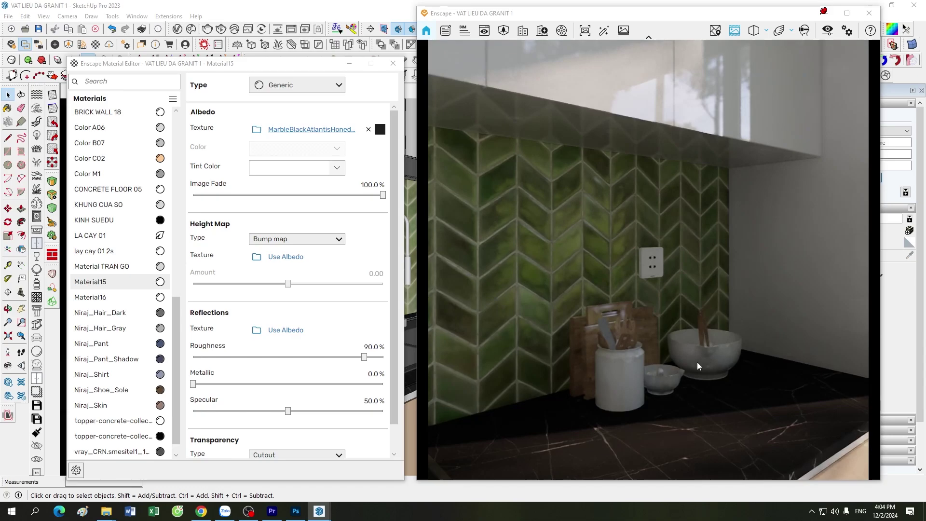
pyautogui.scroll(-5, 724, 353)
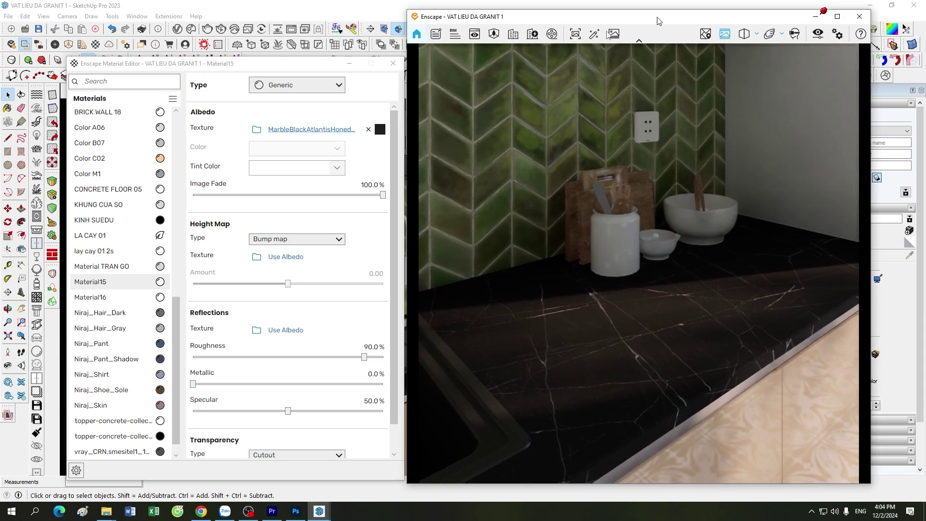
pyautogui.moveTo(667, 18)
pyautogui.mouseDown()
pyautogui.moveTo(455, 46)
pyautogui.moveTo(642, 19)
pyautogui.mouseUp()
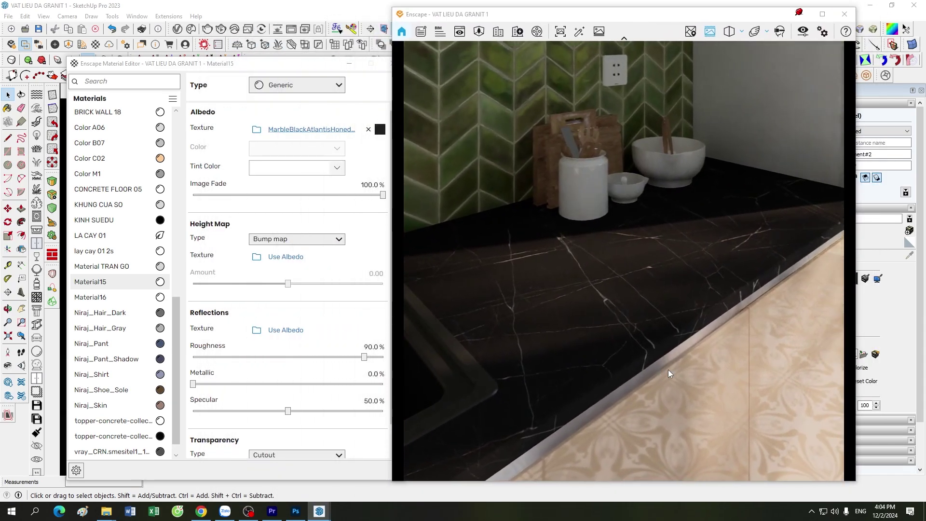
pyautogui.moveTo(641, 14); pyautogui.dragTo(682, 8)
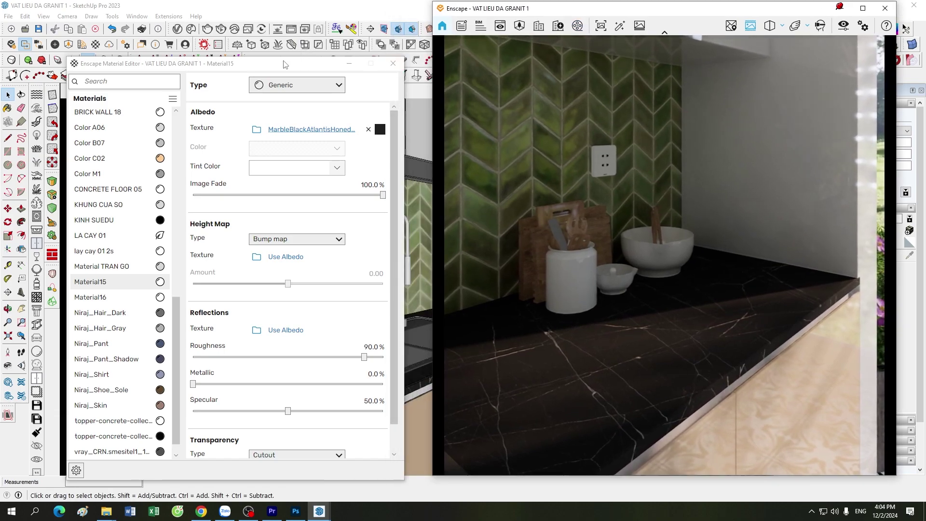
pyautogui.moveTo(284, 65)
pyautogui.mouseDown()
pyautogui.moveTo(321, 91)
pyautogui.moveTo(309, 55)
pyautogui.mouseUp()
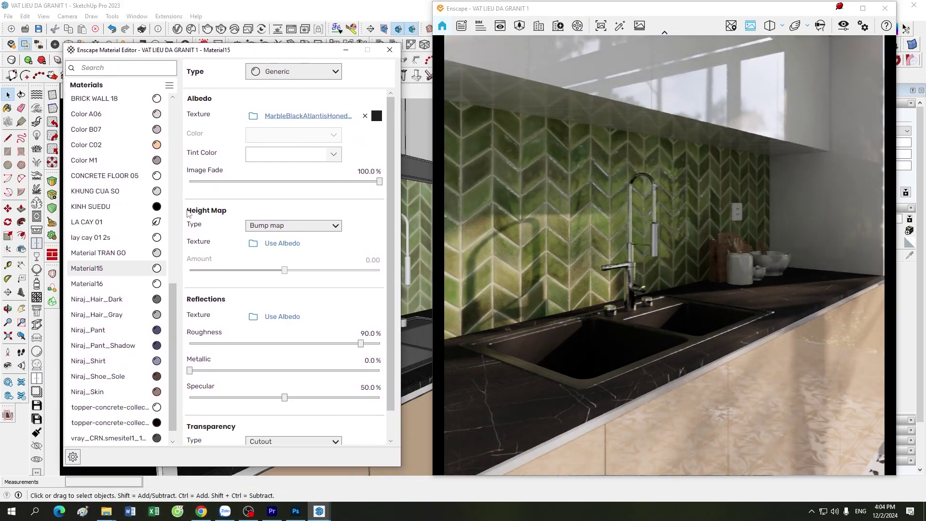
pyautogui.moveTo(370, 401)
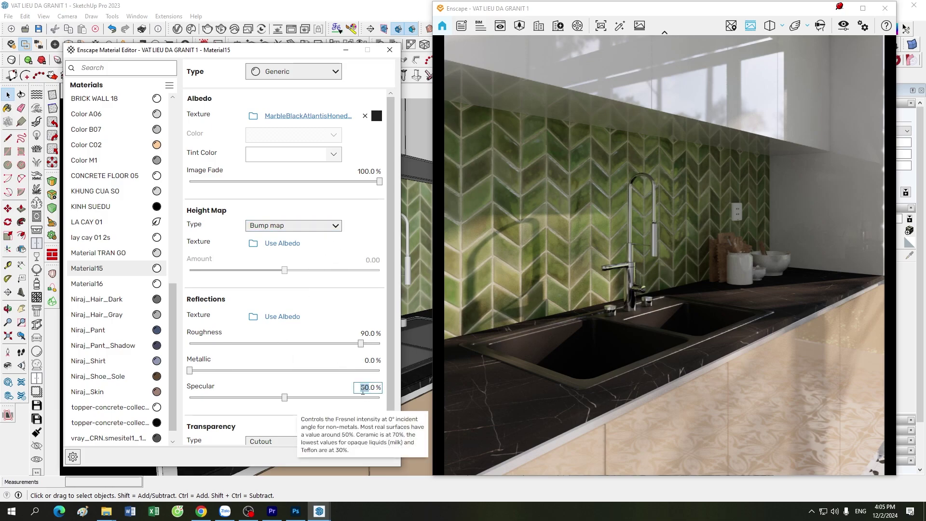
# Step: Set Material15 to 75% specular and 30% roughness, checking the glossier countertop in the render
pyautogui.write('75')
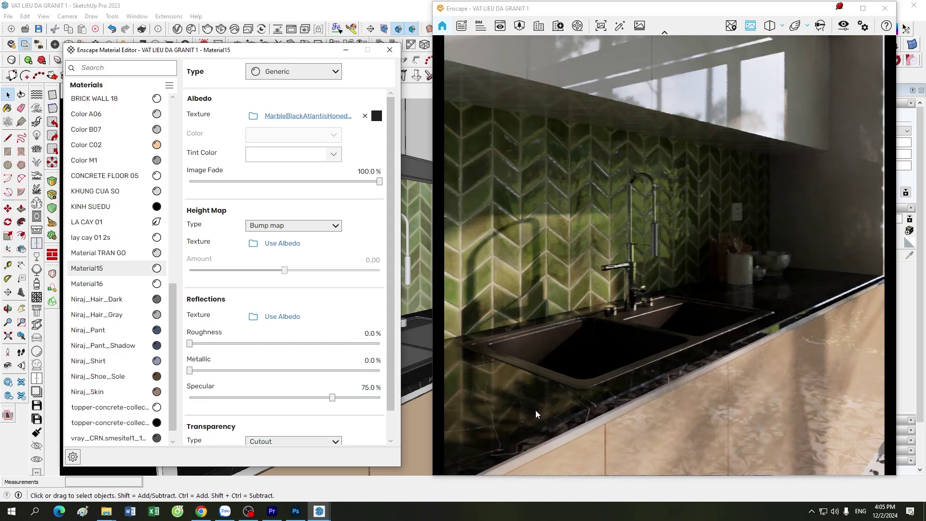
pyautogui.moveTo(603, 411); pyautogui.dragTo(681, 415)
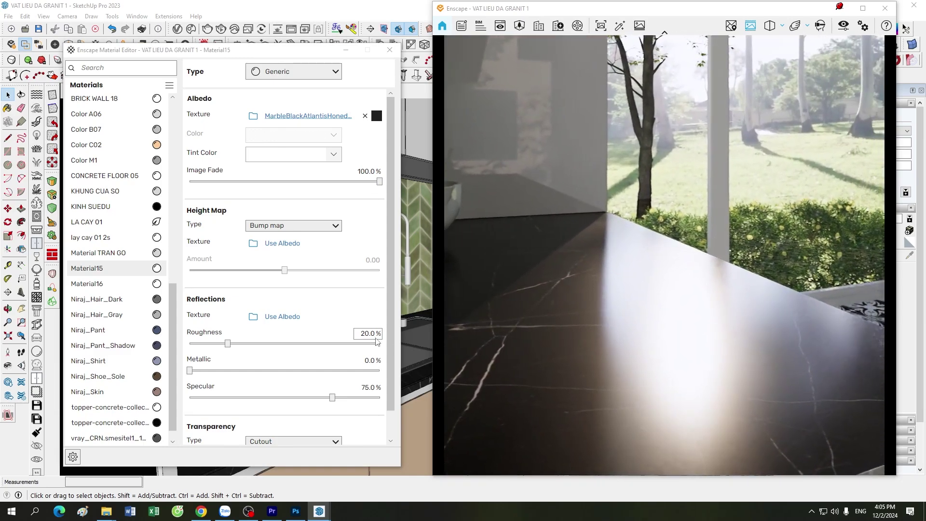
pyautogui.scroll(1, 319, 339)
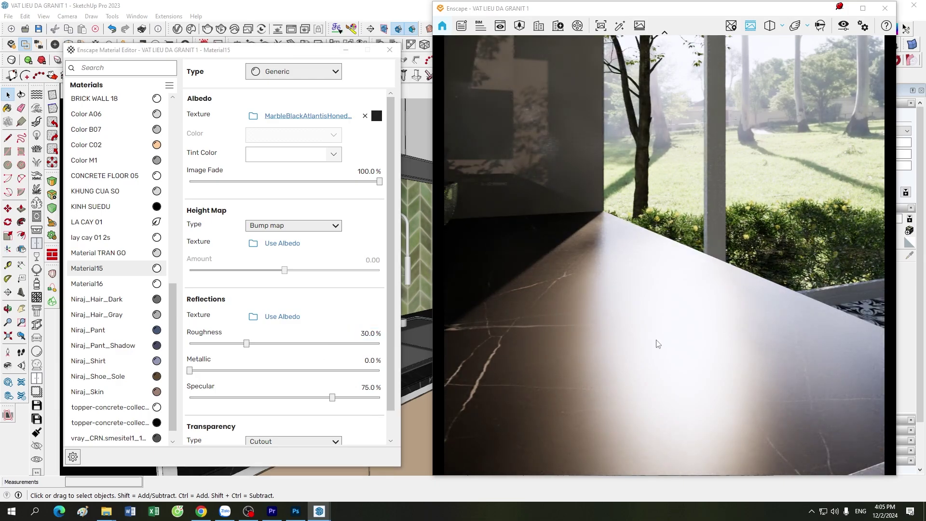
pyautogui.moveTo(588, 327); pyautogui.dragTo(635, 327)
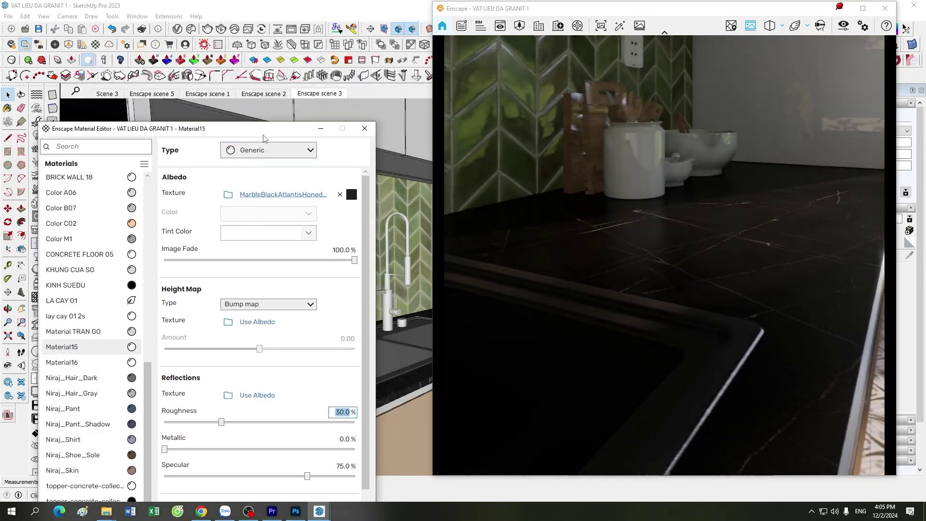
pyautogui.click(330, 97)
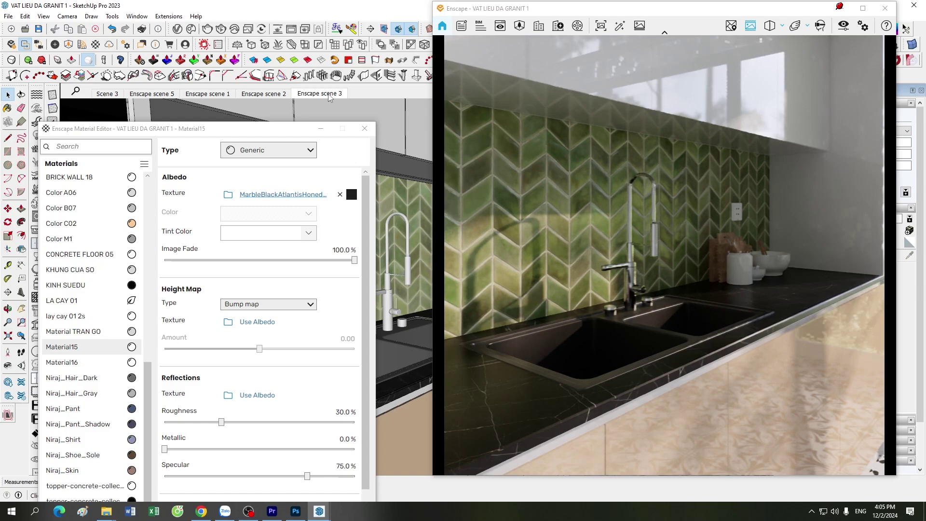
pyautogui.moveTo(279, 128); pyautogui.dragTo(277, 53)
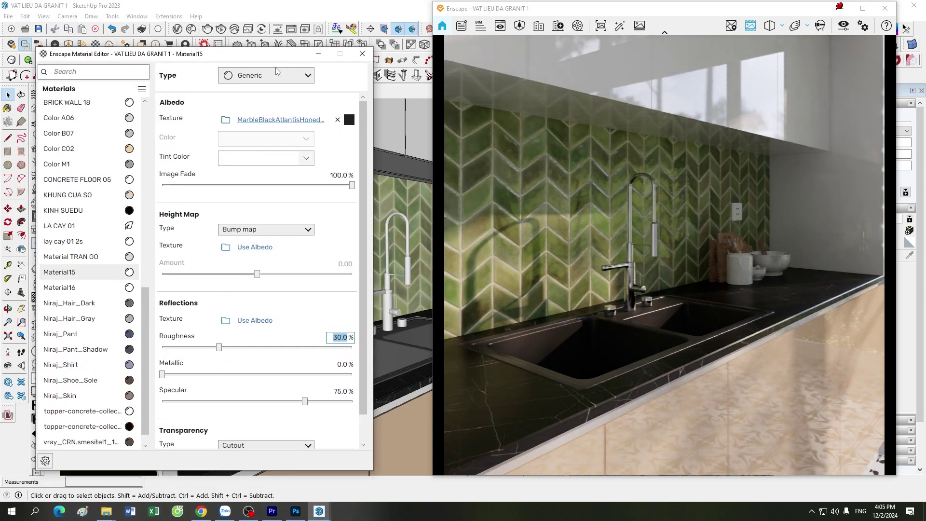
# Step: Load DA GRANIT's BAN.jpg as the roughness map, sized independently of the albedo at 1.000 m
pyautogui.click(225, 321)
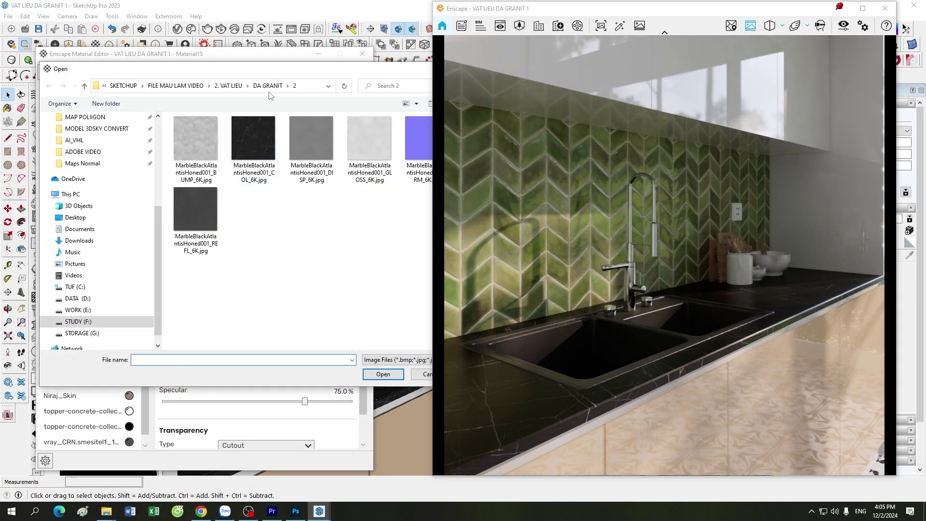
pyautogui.click(268, 86)
pyautogui.click(195, 207)
pyautogui.click(383, 374)
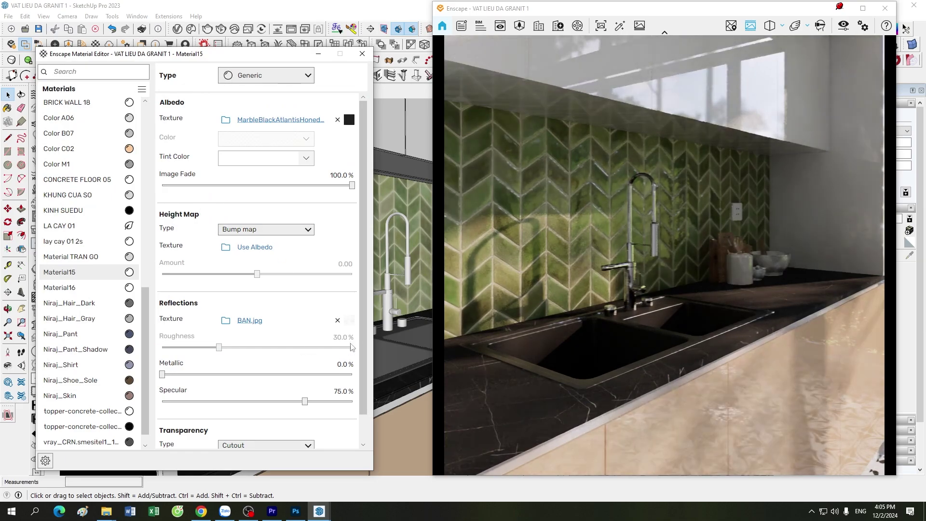
pyautogui.click(350, 321)
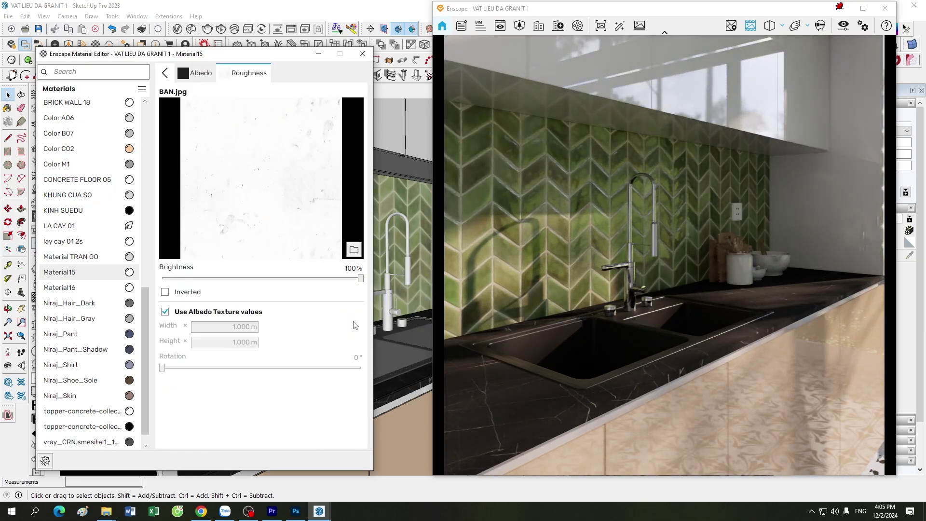
pyautogui.click(202, 313)
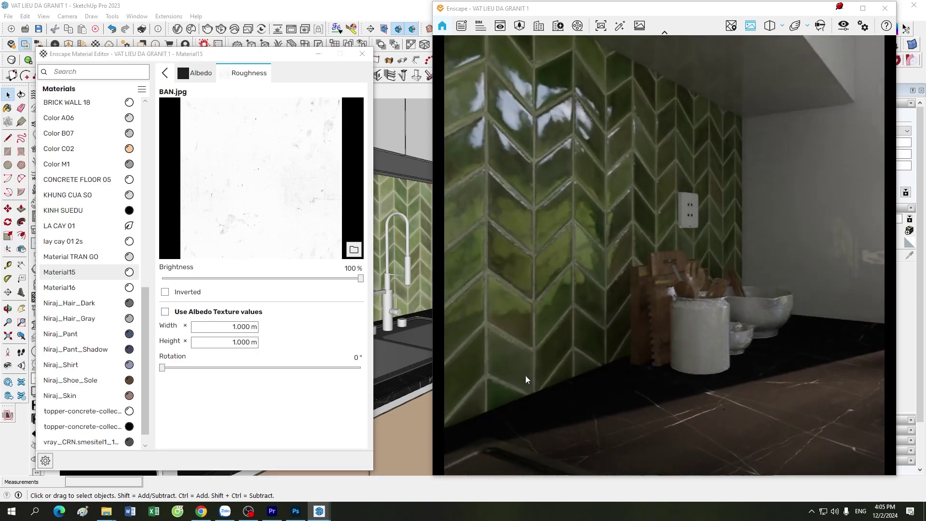
pyautogui.click(165, 292)
pyautogui.moveTo(569, 378); pyautogui.dragTo(705, 372)
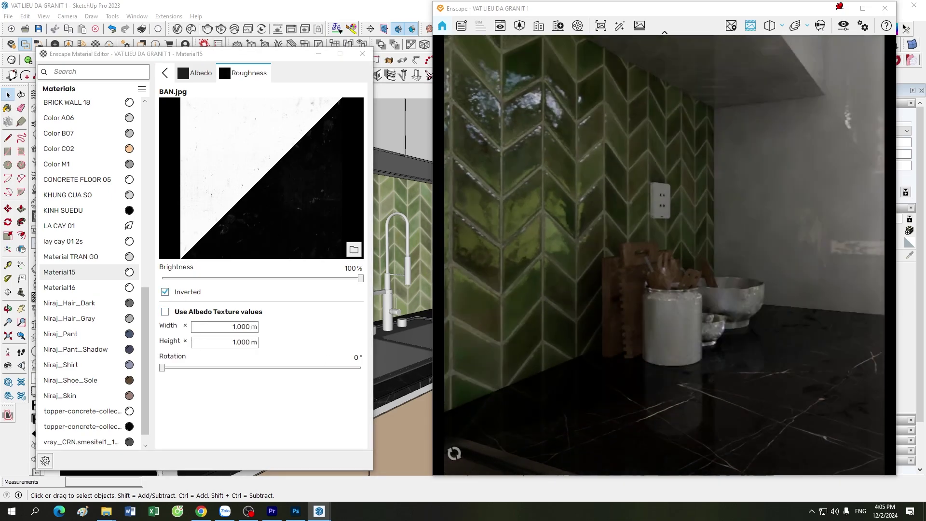
pyautogui.scroll(5, 695, 369)
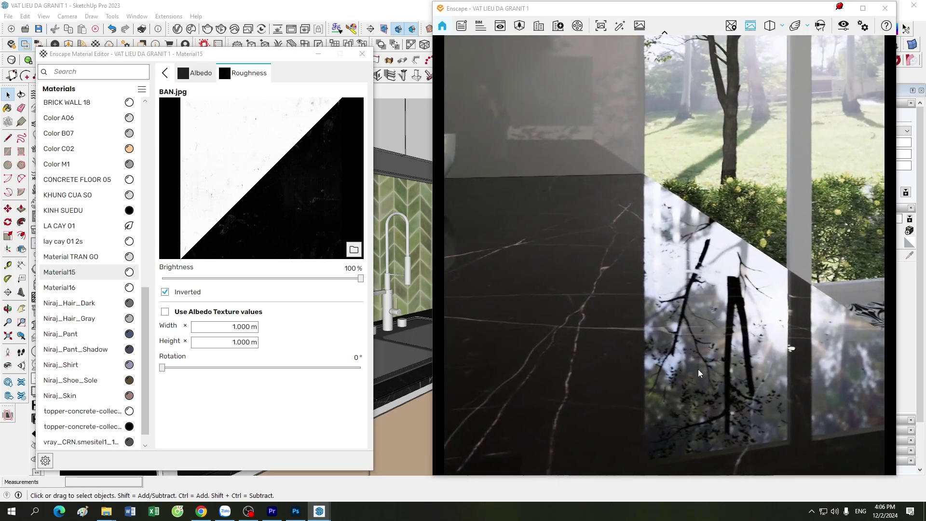
pyautogui.moveTo(699, 369); pyautogui.dragTo(734, 366)
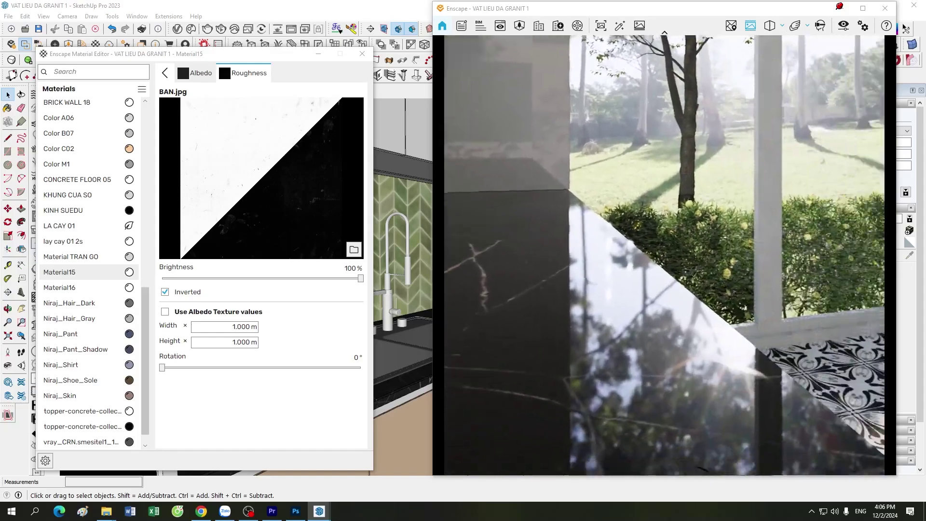
pyautogui.moveTo(734, 366); pyautogui.dragTo(676, 358)
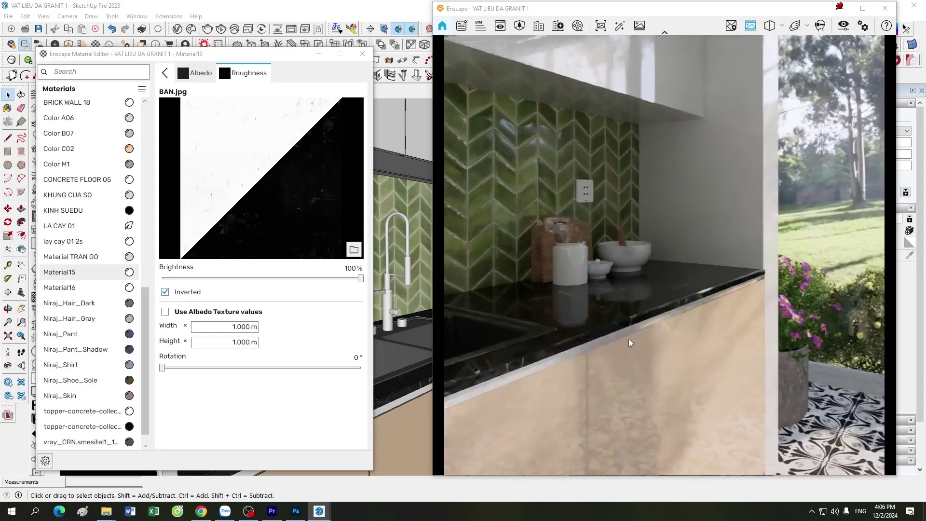
pyautogui.moveTo(676, 357); pyautogui.dragTo(569, 315)
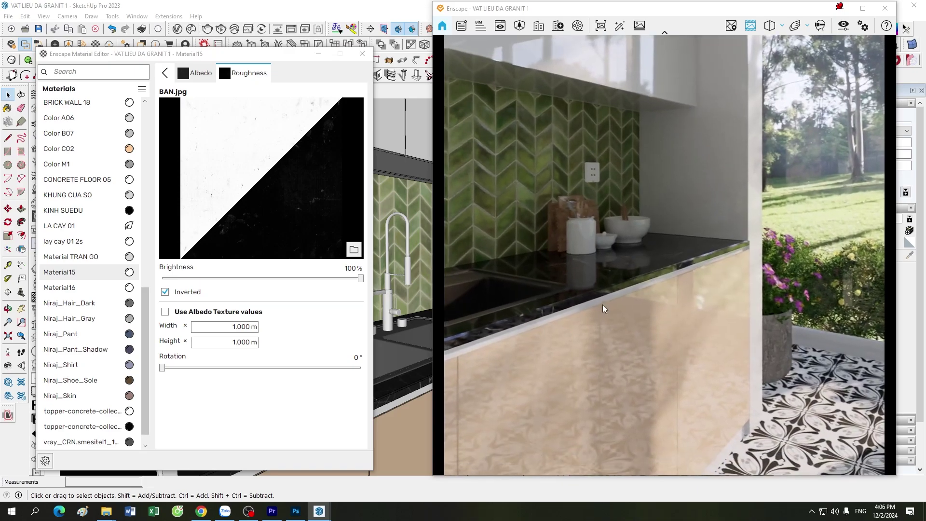
pyautogui.moveTo(256, 54); pyautogui.dragTo(244, 150)
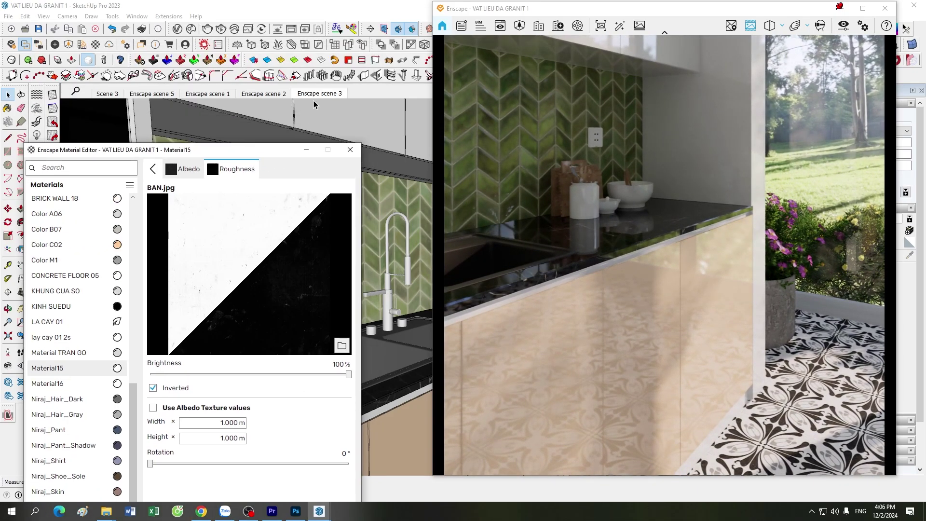
pyautogui.moveTo(555, 270); pyautogui.dragTo(499, 261)
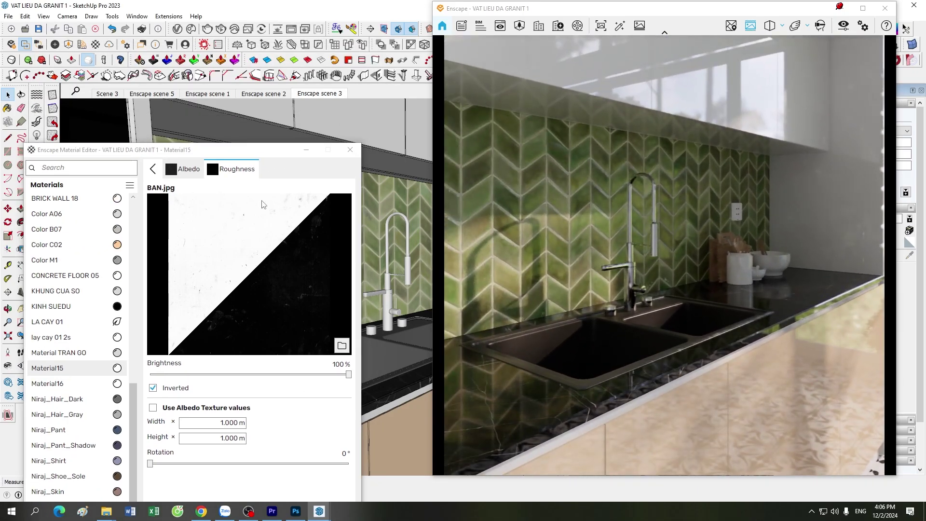
pyautogui.moveTo(241, 149); pyautogui.dragTo(262, 83)
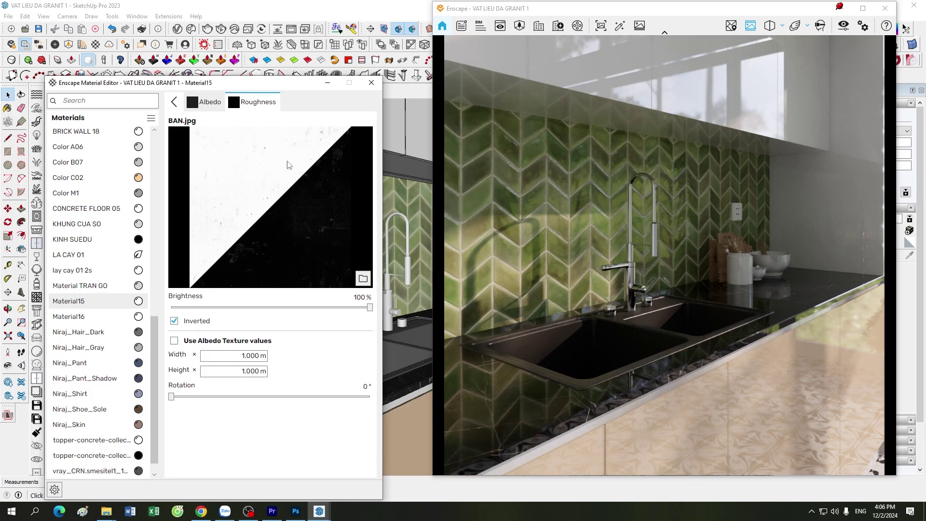
pyautogui.press('d')
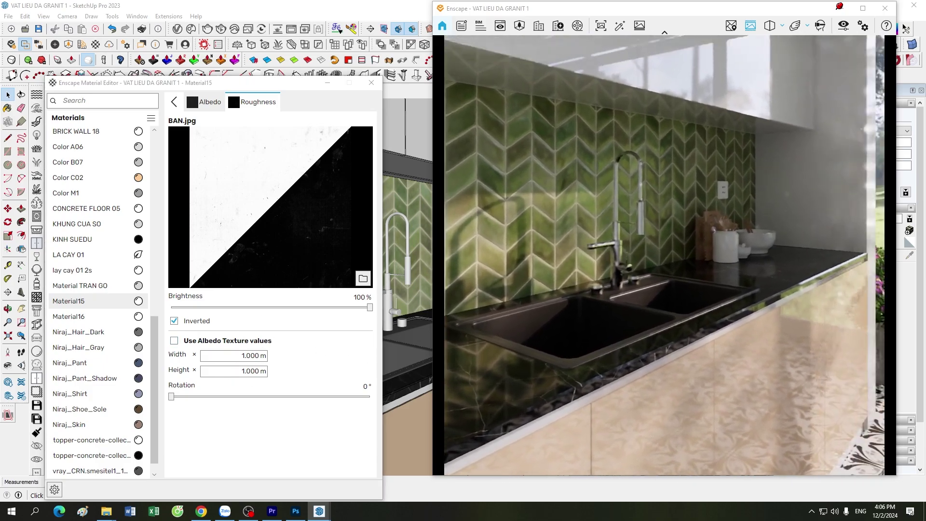
pyautogui.press('a')
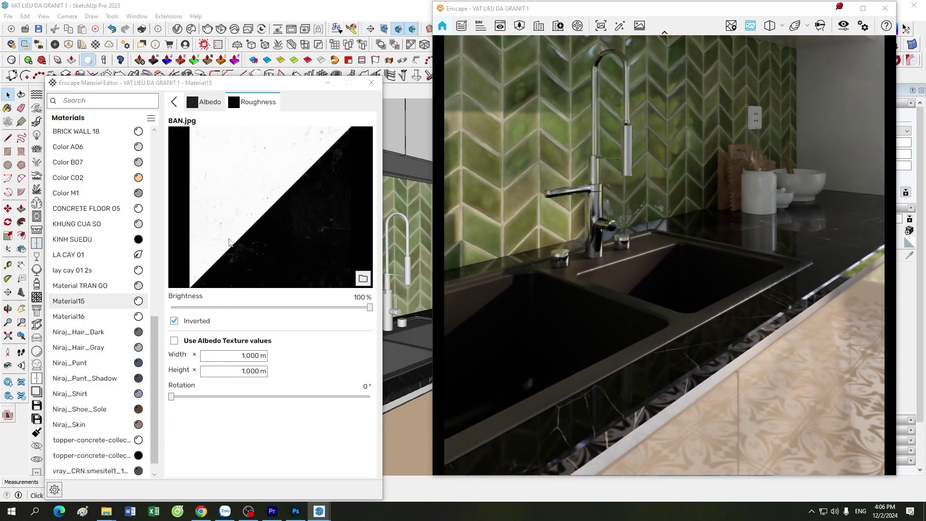
pyautogui.press('w')
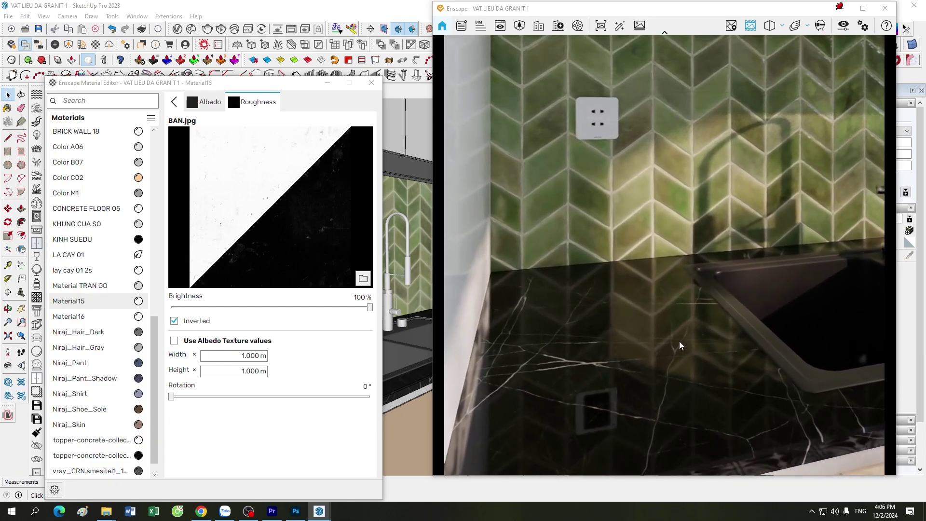
pyautogui.moveTo(681, 345)
pyautogui.mouseDown()
pyautogui.moveTo(627, 338)
pyautogui.moveTo(705, 337)
pyautogui.mouseUp()
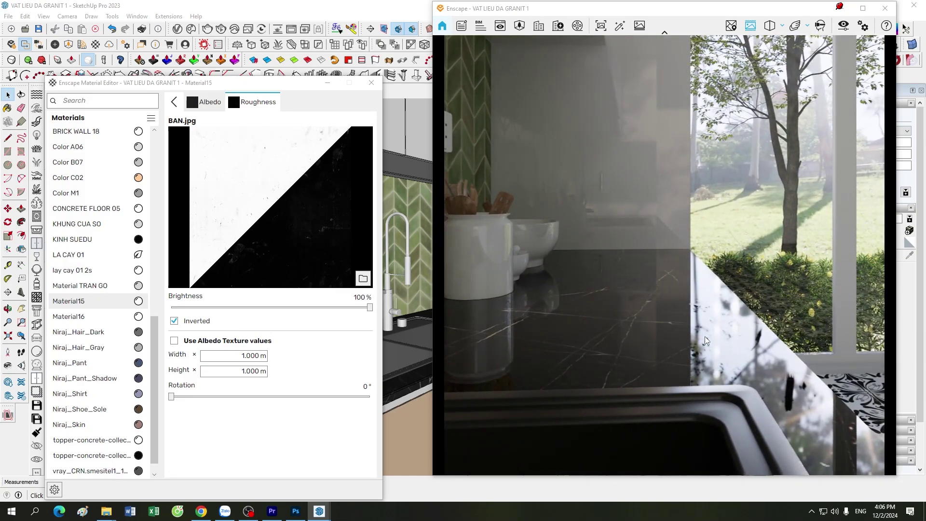
# Step: Enter 70% as the BAN.jpg roughness brightness and orbit the render to check the counter
pyautogui.click(360, 299)
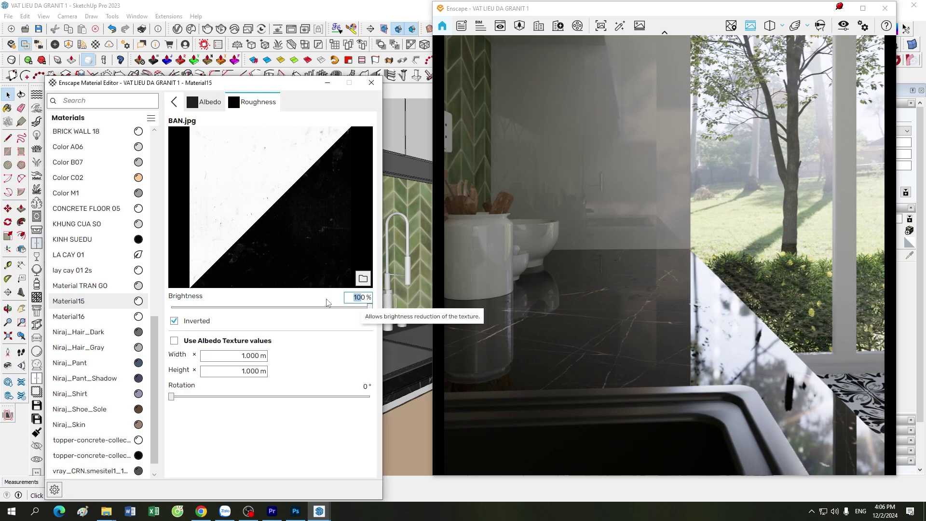
pyautogui.write('70')
pyautogui.press('Return')
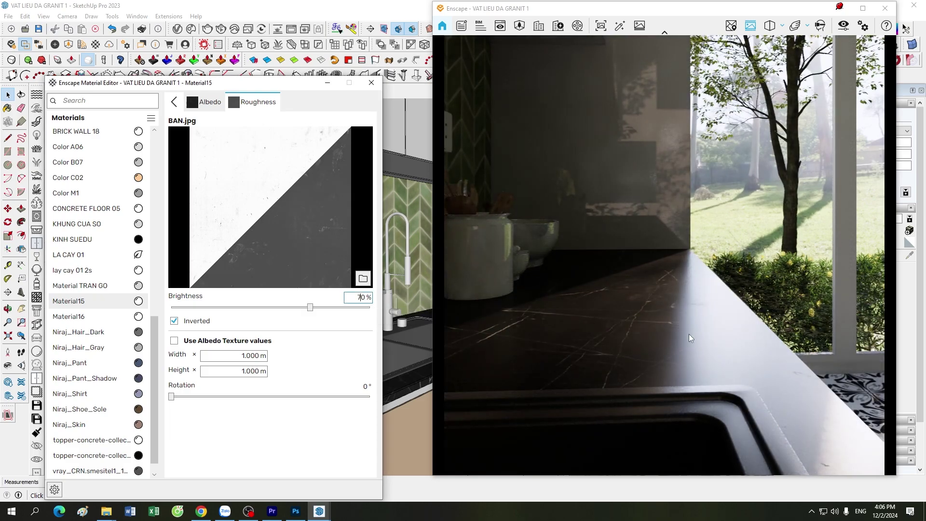
pyautogui.moveTo(646, 343); pyautogui.dragTo(656, 366)
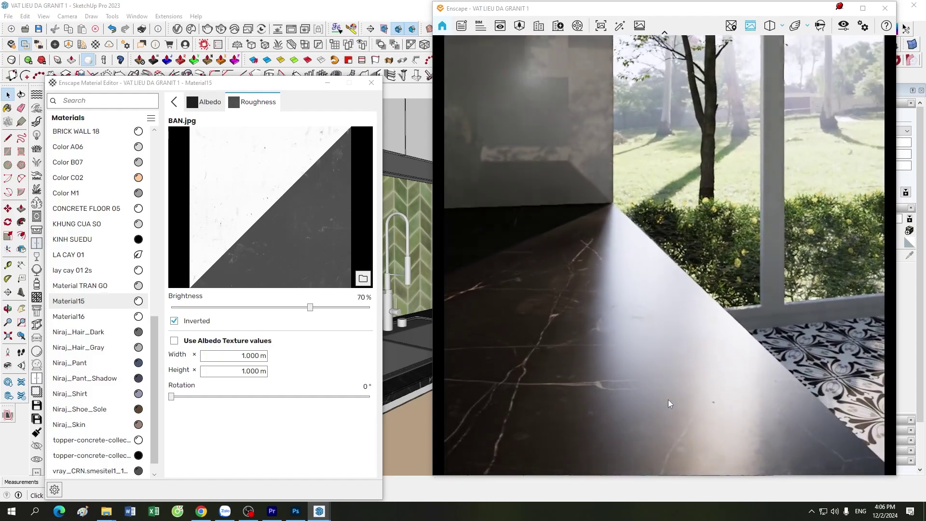
pyautogui.moveTo(656, 366); pyautogui.dragTo(672, 399)
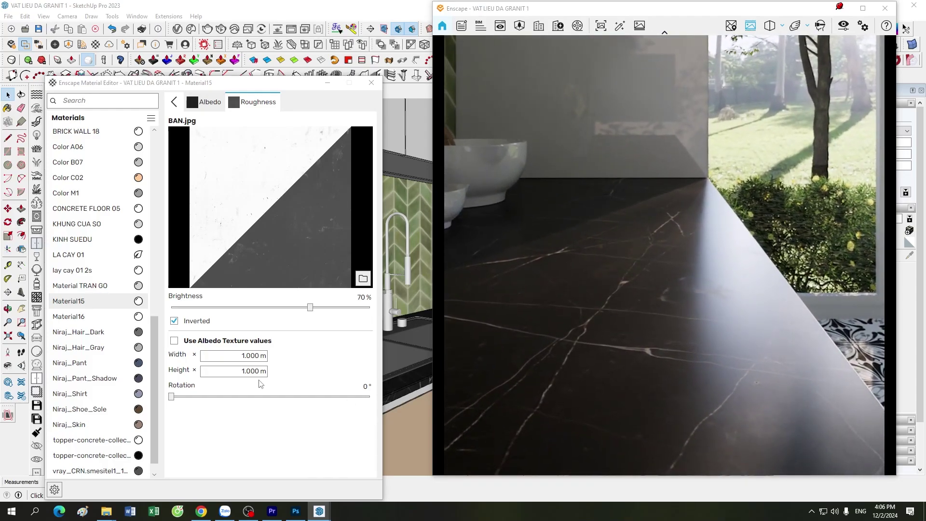
pyautogui.moveTo(238, 359); pyautogui.dragTo(289, 357)
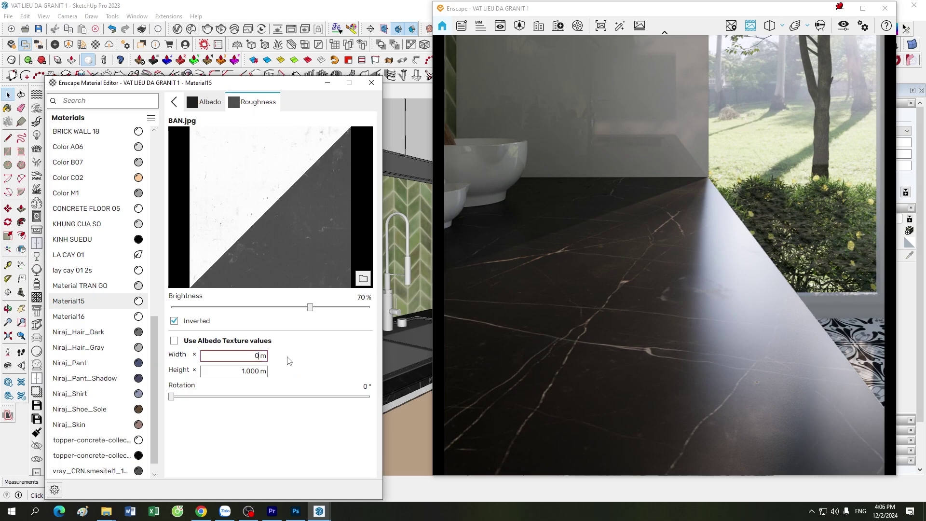
# Step: Tile the BAN.jpg roughness map at 0.5 m × 0.5 m, reviewing it from Enscape scene 3
pyautogui.write('.5')
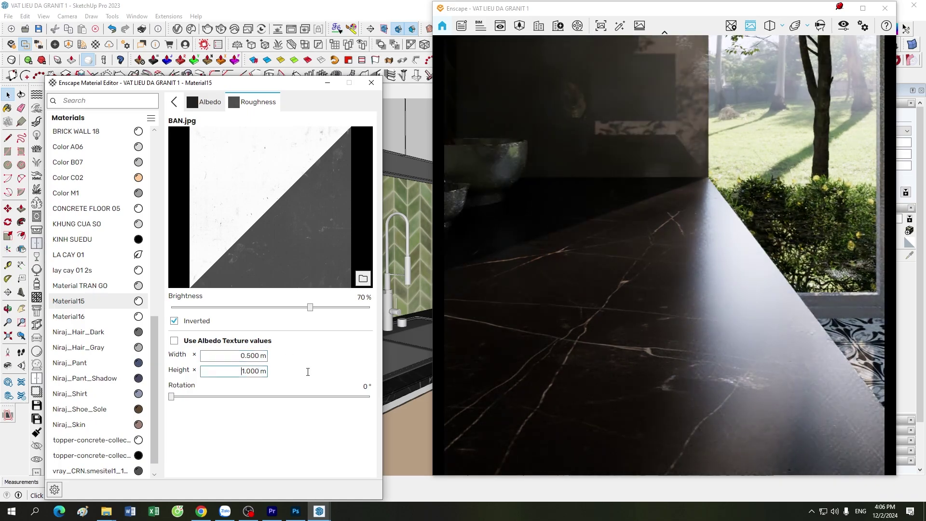
pyautogui.press('Tab')
pyautogui.write('0.5')
pyautogui.press('Return')
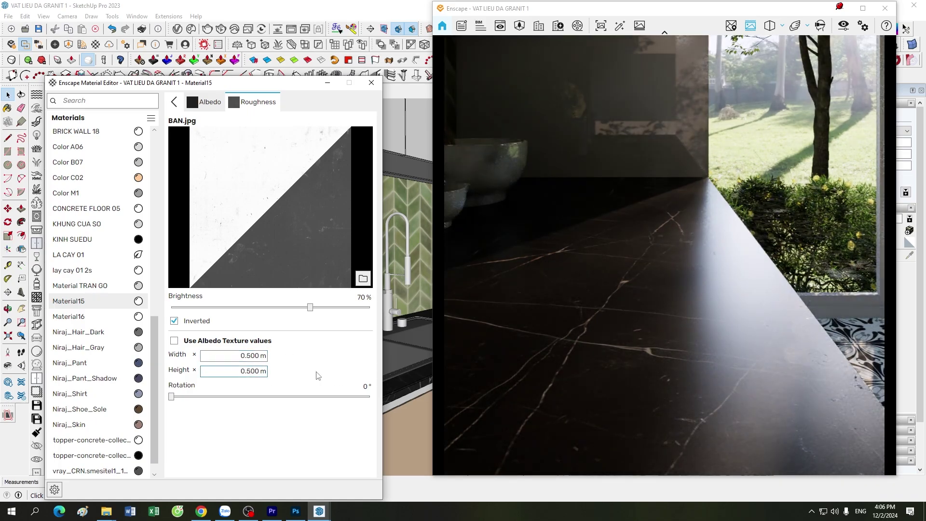
pyautogui.scroll(-3, 665, 369)
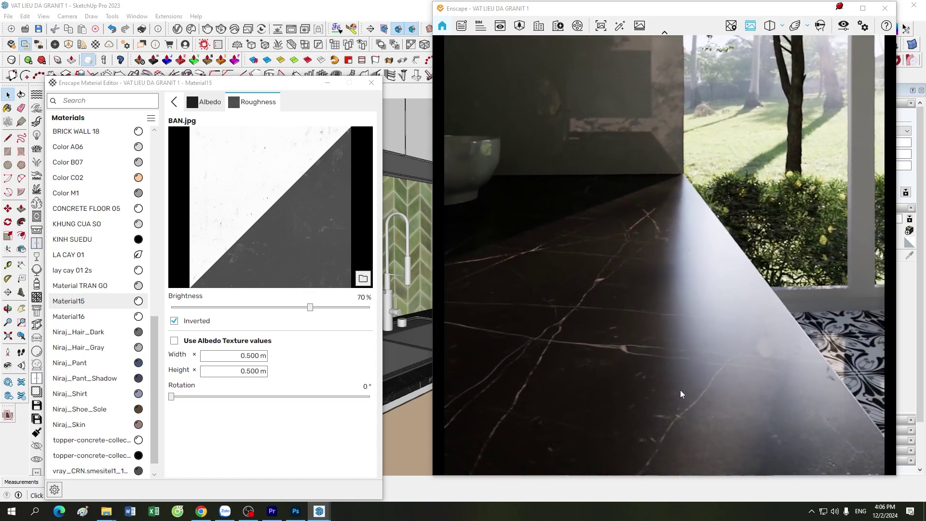
pyautogui.moveTo(680, 394); pyautogui.dragTo(793, 404)
pyautogui.moveTo(685, 417)
pyautogui.mouseDown()
pyautogui.moveTo(716, 311)
pyautogui.moveTo(676, 308)
pyautogui.mouseUp()
pyautogui.moveTo(275, 86); pyautogui.dragTo(245, 146)
pyautogui.click(317, 96)
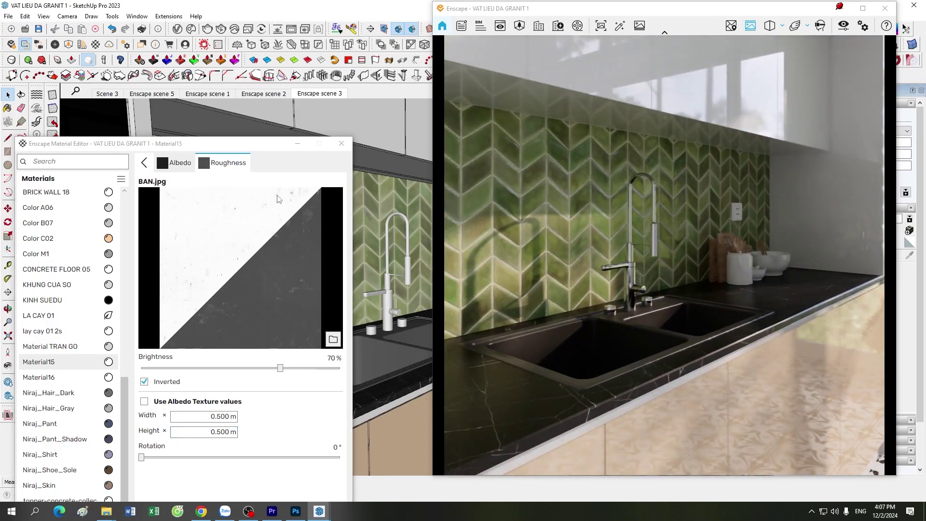
pyautogui.moveTo(260, 148); pyautogui.dragTo(283, 78)
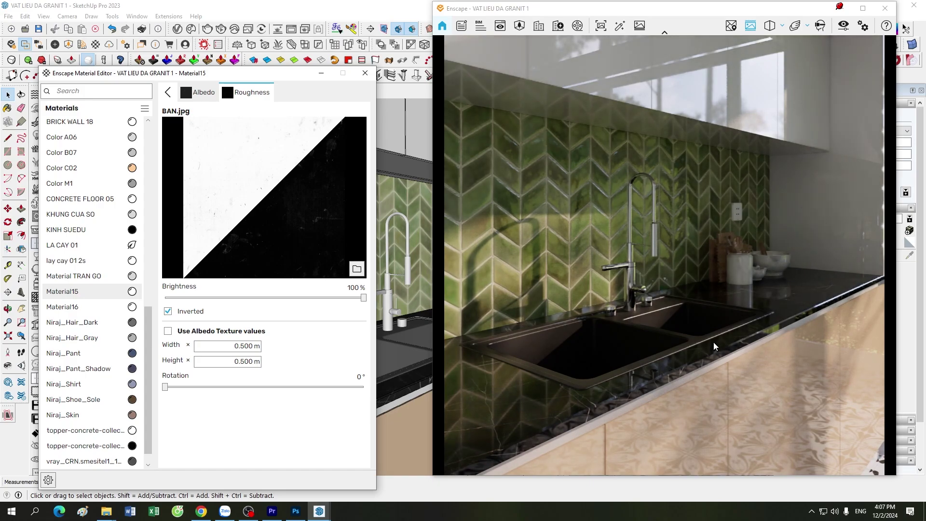
pyautogui.moveTo(283, 78)
pyautogui.mouseDown()
pyautogui.moveTo(319, 65)
pyautogui.moveTo(323, 92)
pyautogui.moveTo(292, 78)
pyautogui.mouseUp()
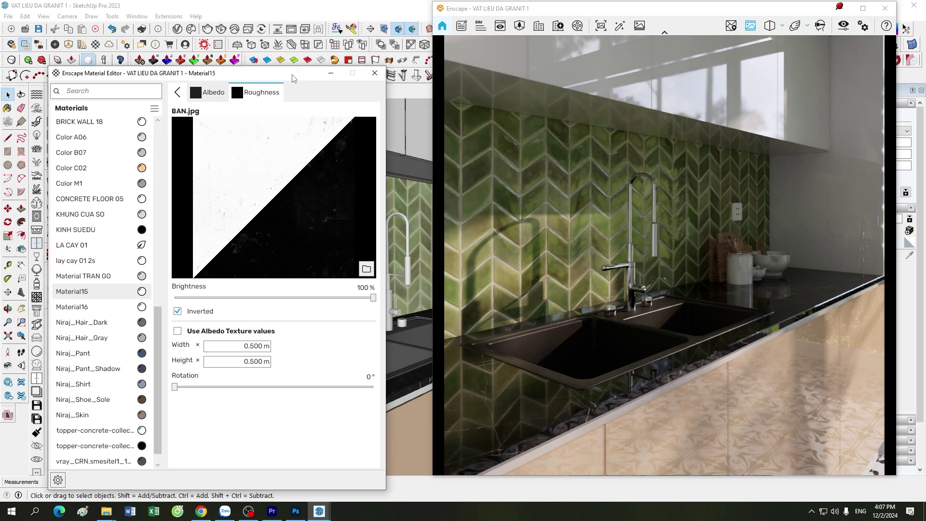
pyautogui.scroll(5, 637, 327)
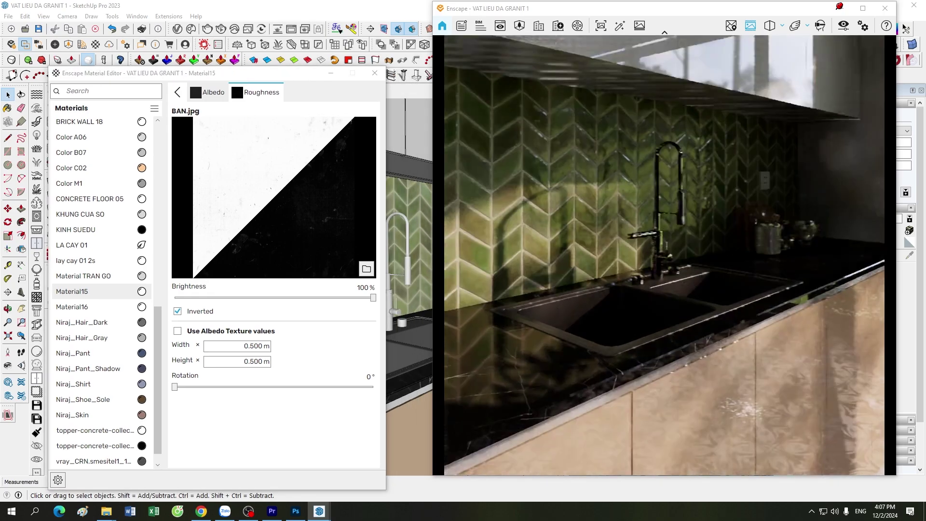
pyautogui.scroll(5, 668, 314)
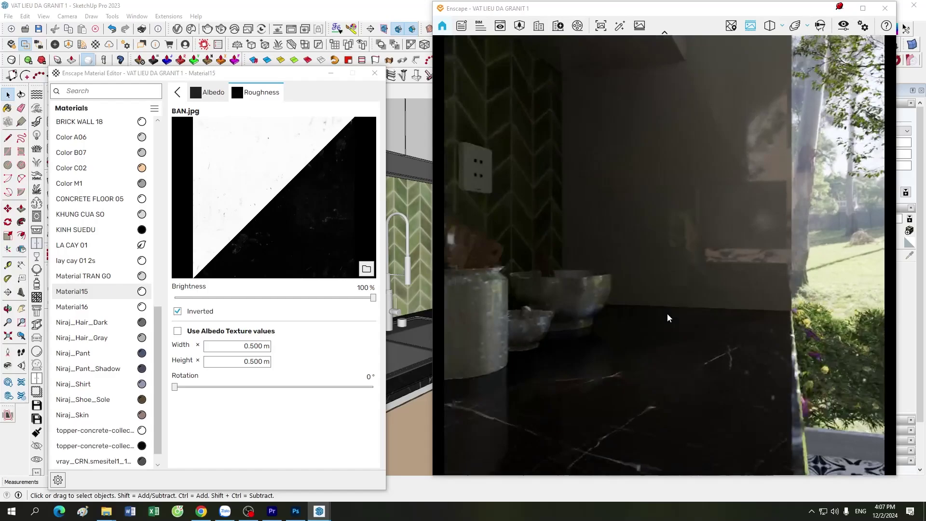
pyautogui.scroll(5, 668, 314)
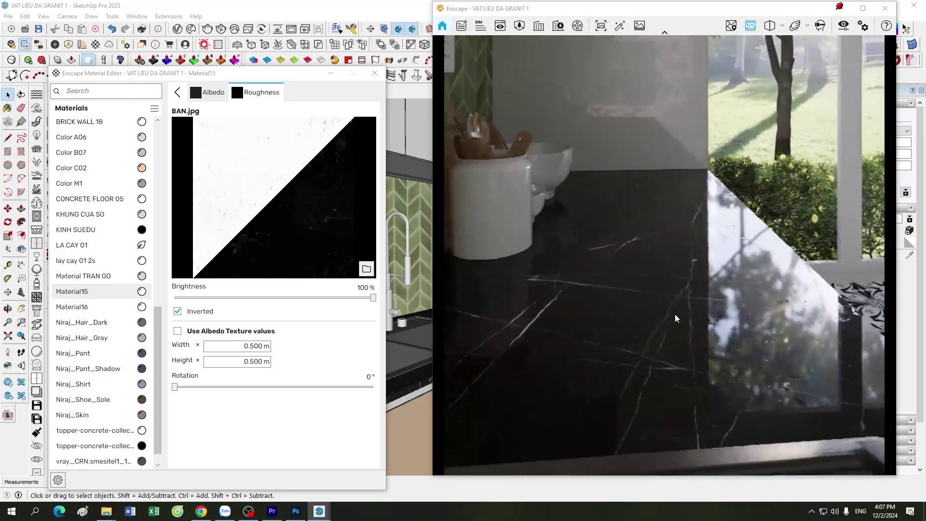
pyautogui.scroll(-10, 675, 314)
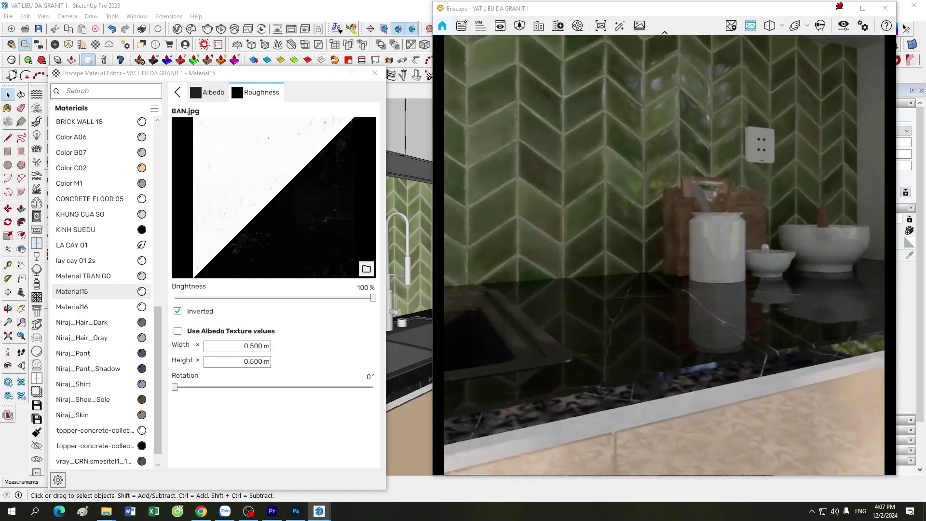
pyautogui.moveTo(249, 77); pyautogui.dragTo(282, 65)
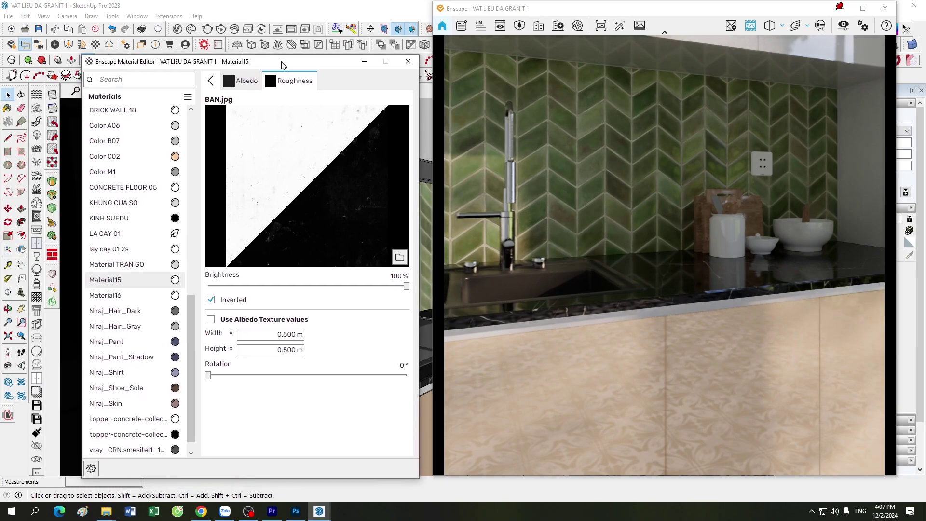